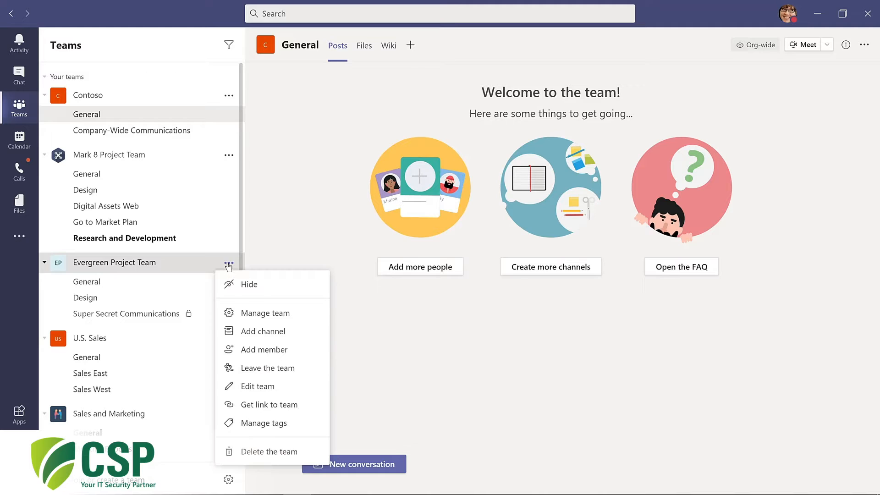
# Open the management page of the Evergreen Project Team and expand its members and guests list
pyautogui.click(249, 314)
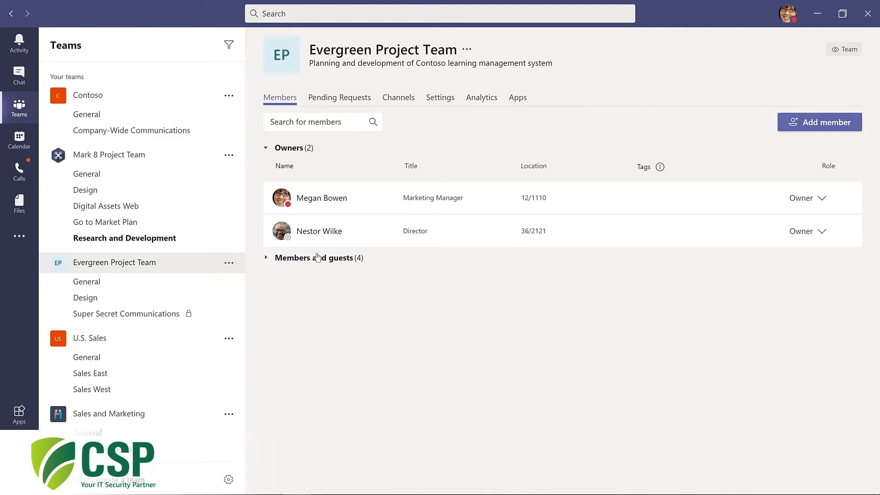
pyautogui.click(314, 259)
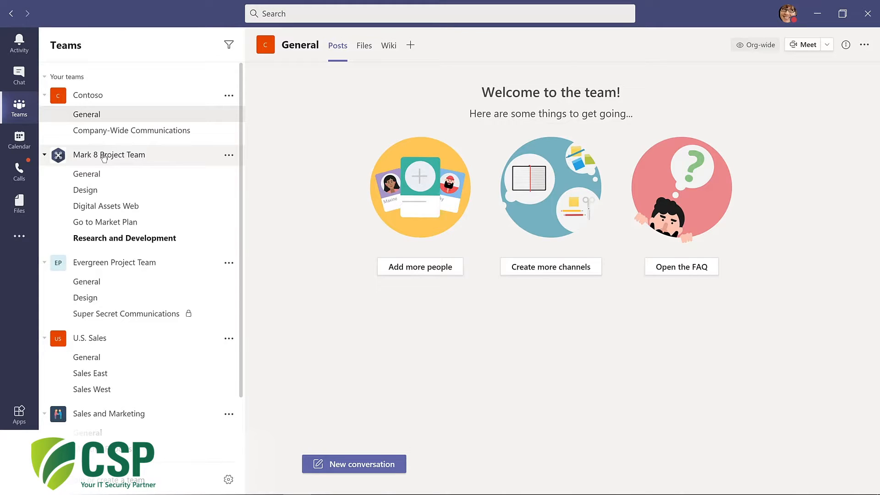
# Search for "marketing", look through the people and file results, and open the file filters
pyautogui.click(289, 11)
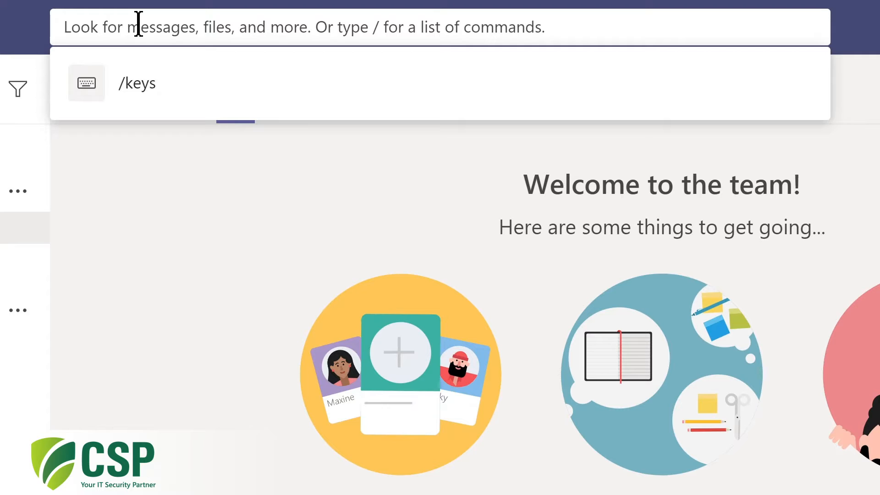
pyautogui.write('marketing')
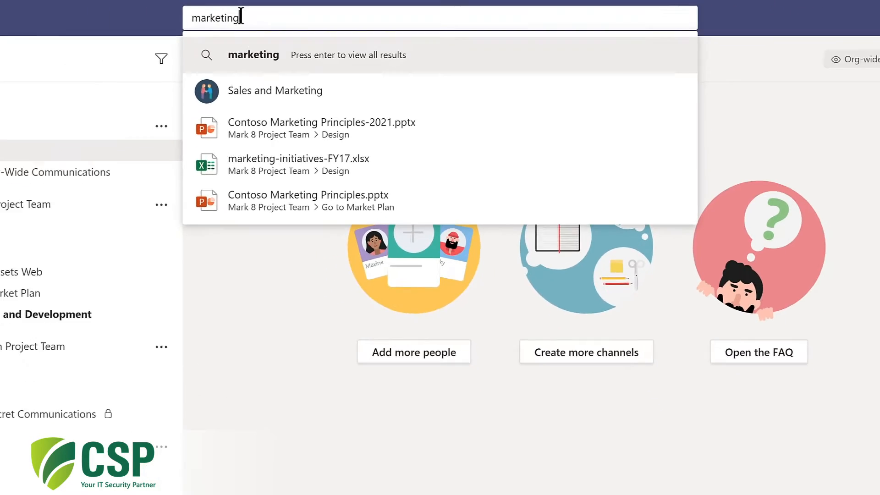
pyautogui.press('Return')
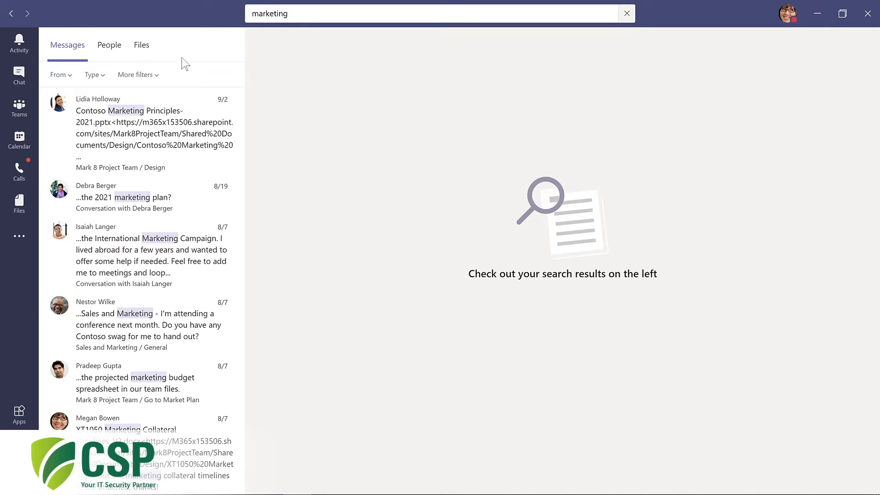
pyautogui.click(111, 47)
pyautogui.click(142, 46)
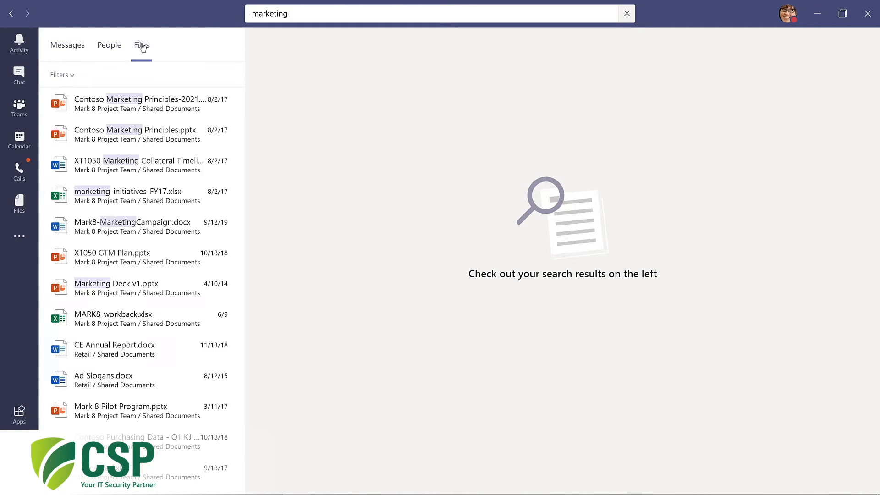
pyautogui.click(71, 75)
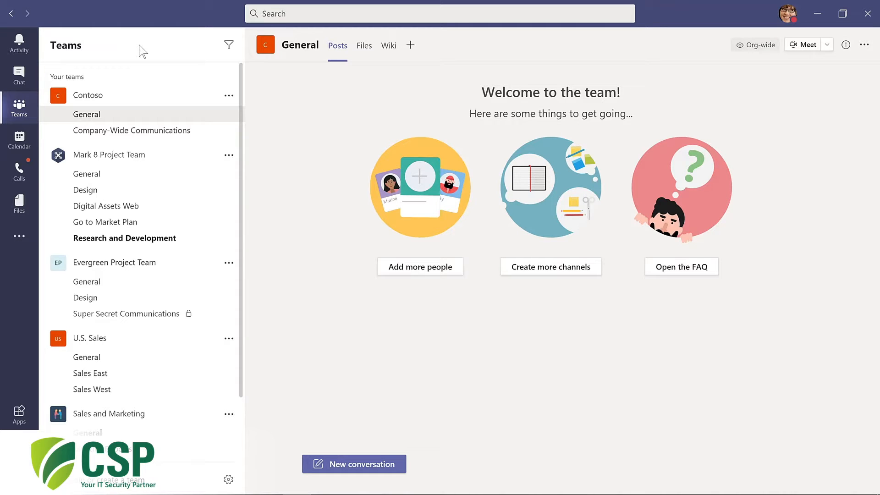
# Run the /keys command from the search box to view the keyboard shortcuts, and close the list
pyautogui.hotkey('ctrl', 'e')
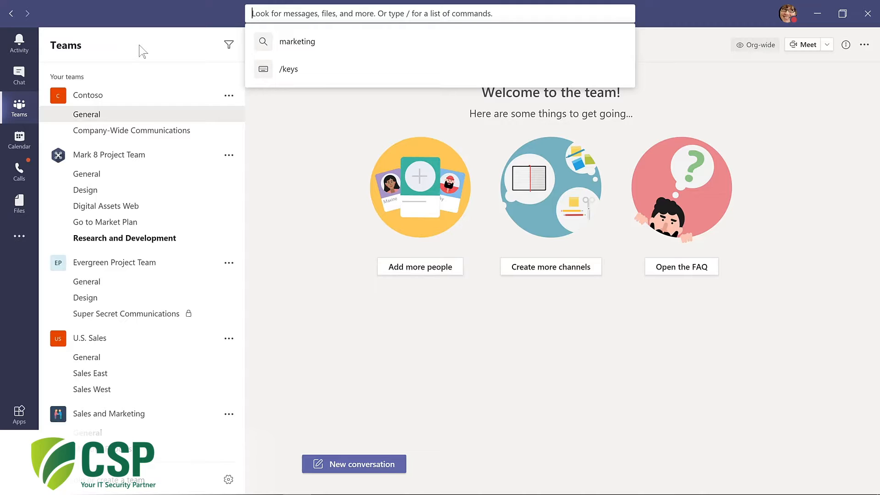
pyautogui.write('/keys')
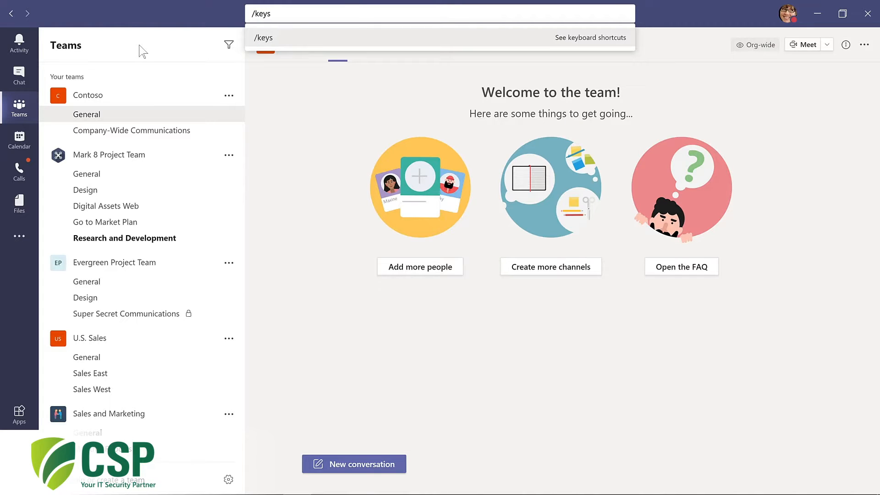
pyautogui.press('Return')
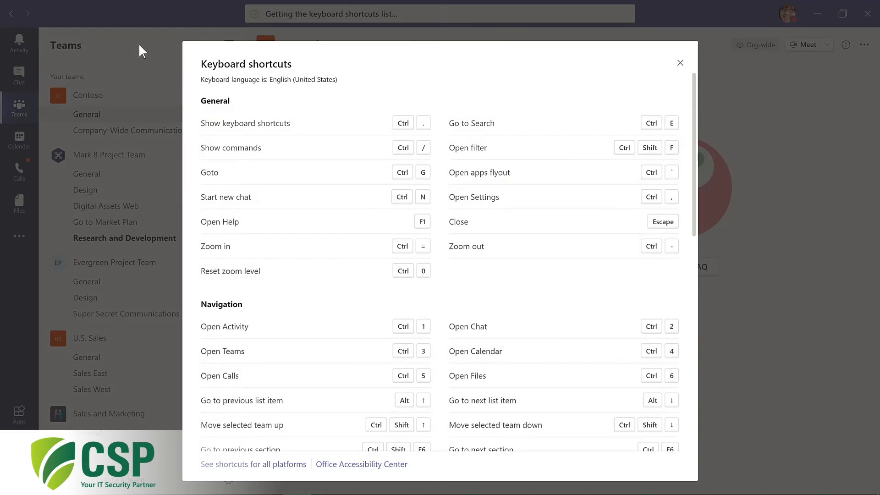
pyautogui.press('Escape')
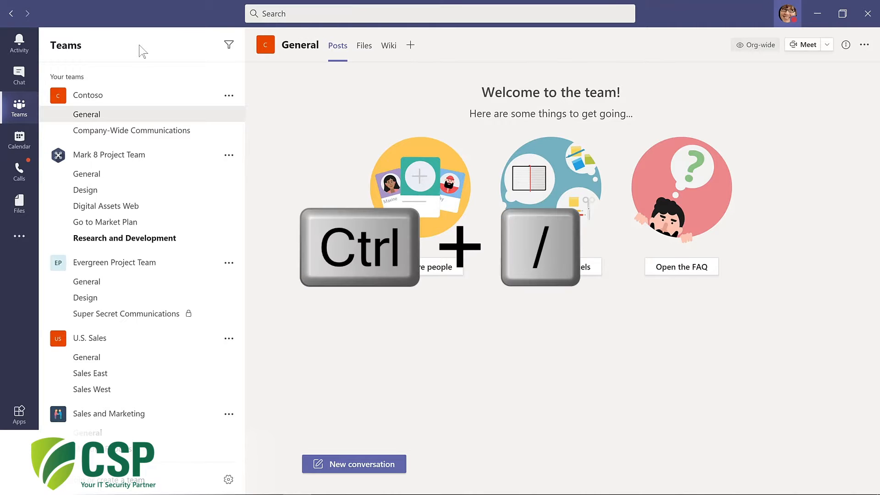
# Show the list of slash commands and run /whatsnew
pyautogui.hotkey('ctrl', '/')
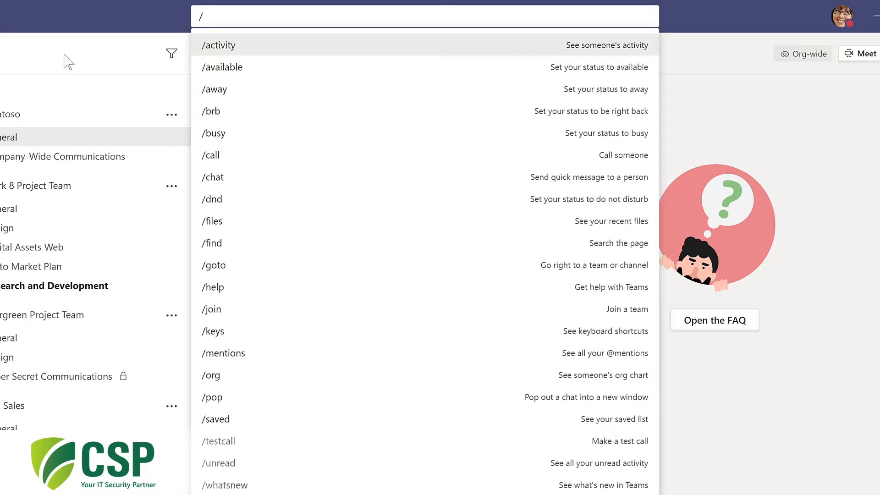
pyautogui.write('whatsnew')
pyautogui.click(232, 46)
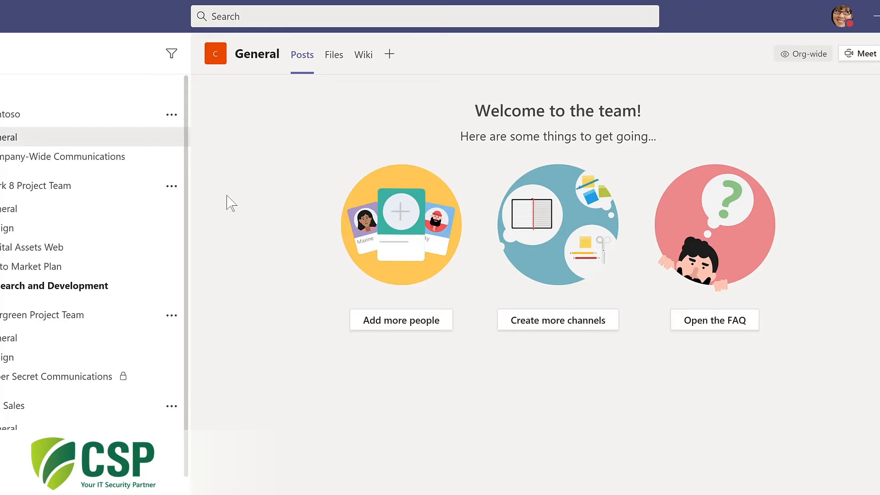
# Run the /files command to see recent files, and bring up the slash command list again before dismissing it
pyautogui.write('/')
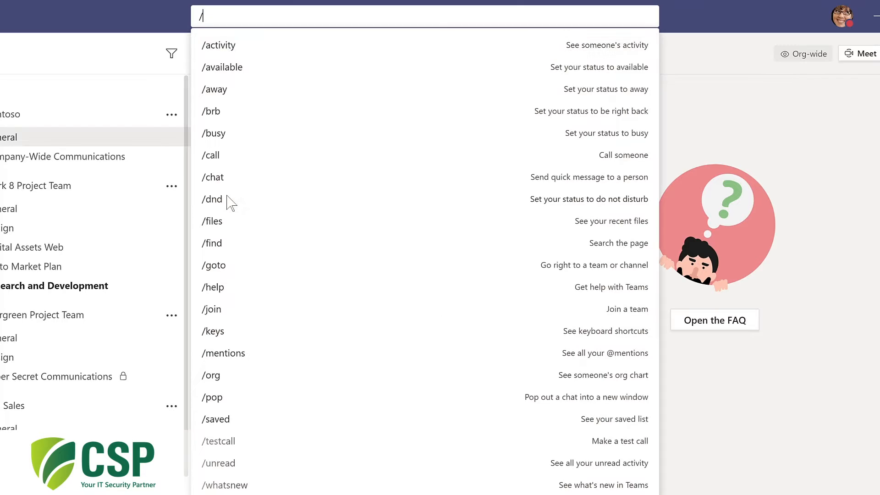
pyautogui.click(220, 222)
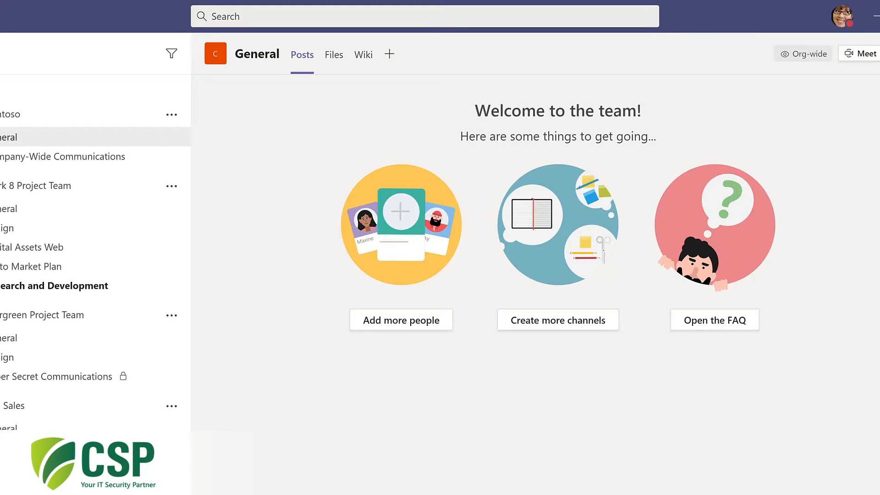
pyautogui.write('/')
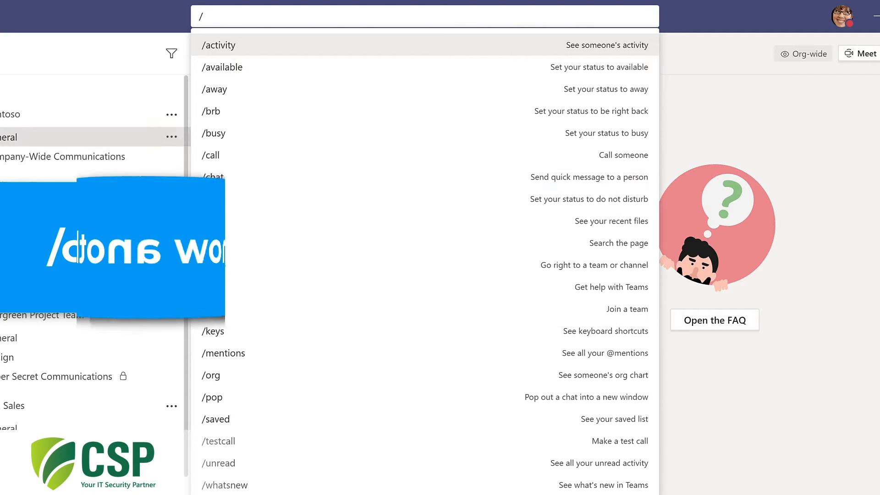
pyautogui.press('Escape')
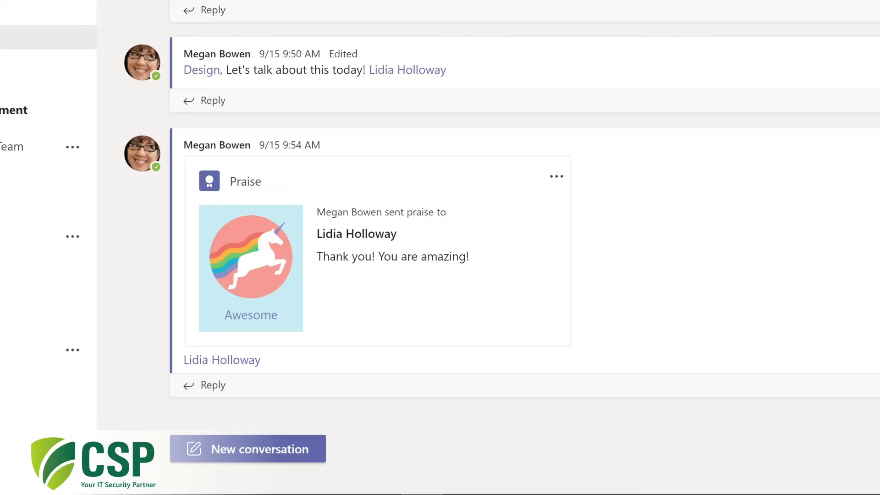
pyautogui.click(256, 442)
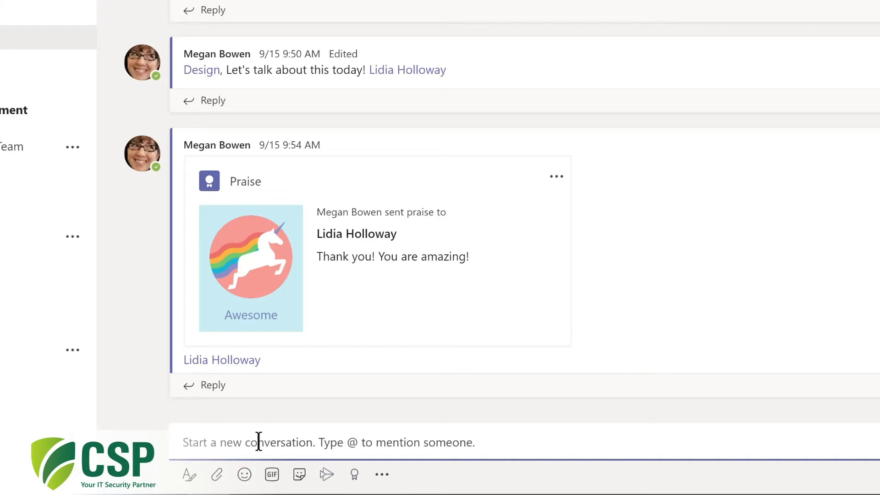
pyautogui.write('@')
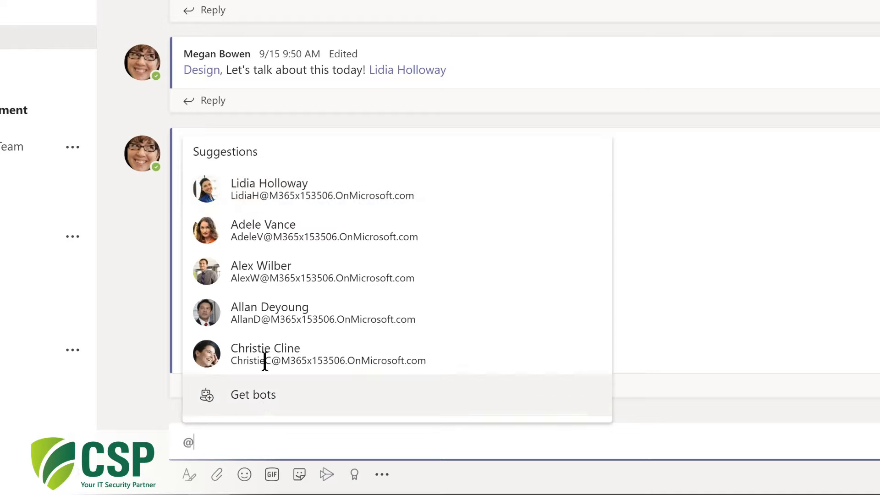
pyautogui.click(263, 200)
pyautogui.write(',')
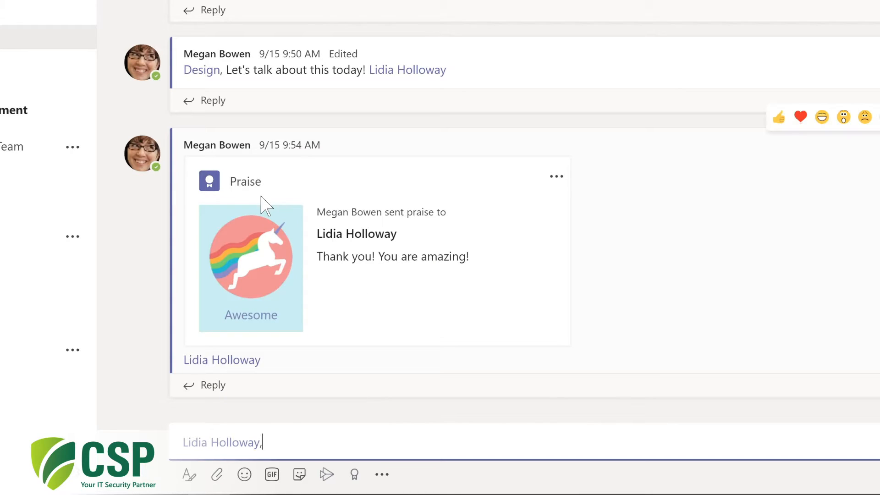
pyautogui.write(' please share an update on your conversation with the sales team.')
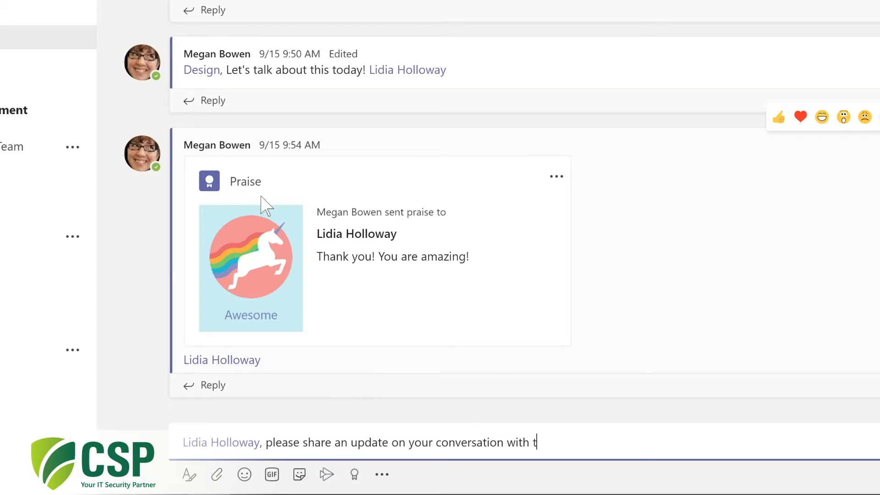
pyautogui.press('Return')
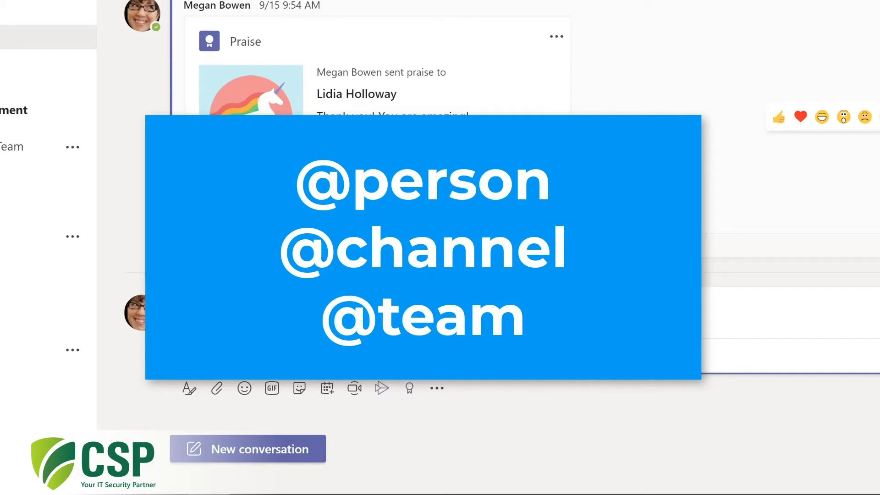
pyautogui.click(269, 447)
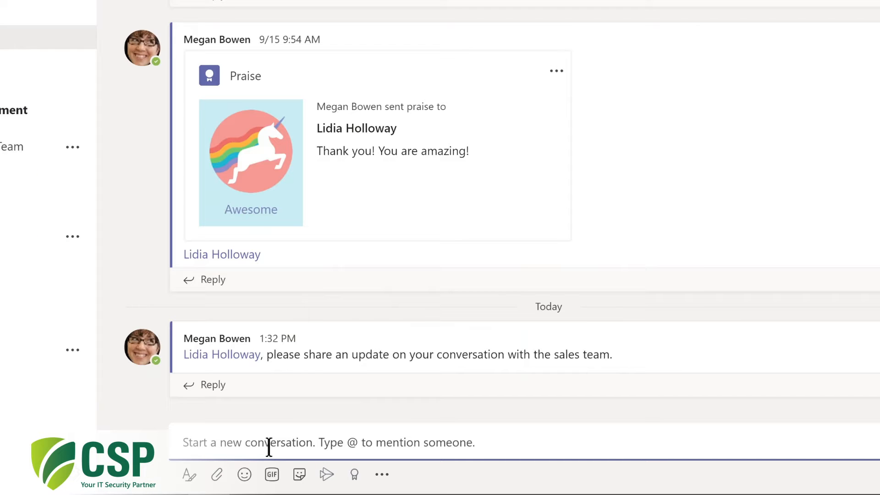
pyautogui.write('@De')
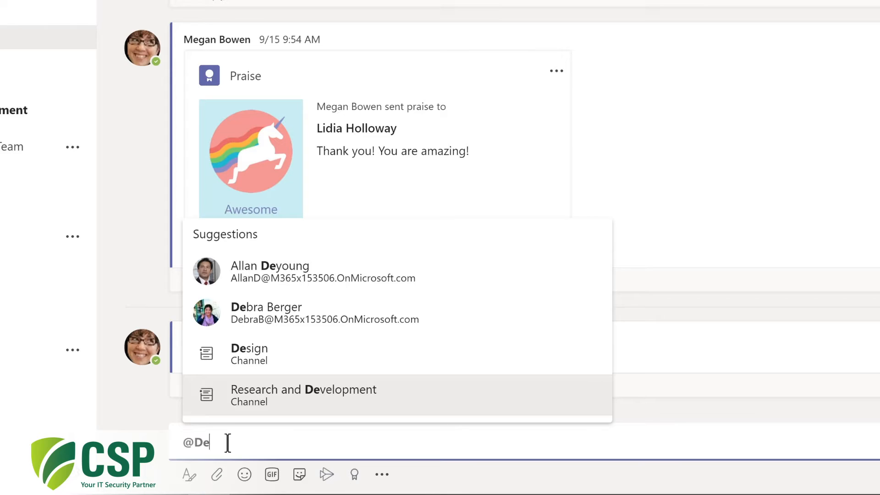
pyautogui.click(246, 349)
pyautogui.write(", I'm so excited about our team retreat tomorrow!")
pyautogui.press('Return')
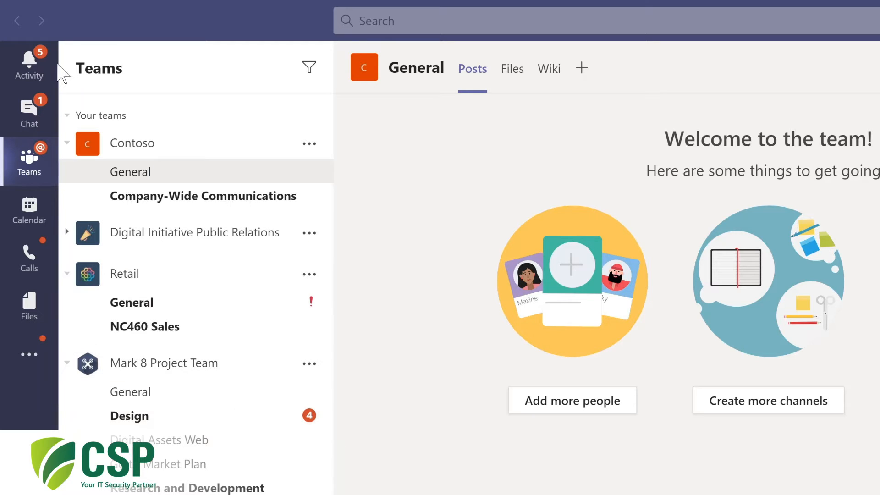
pyautogui.click(32, 63)
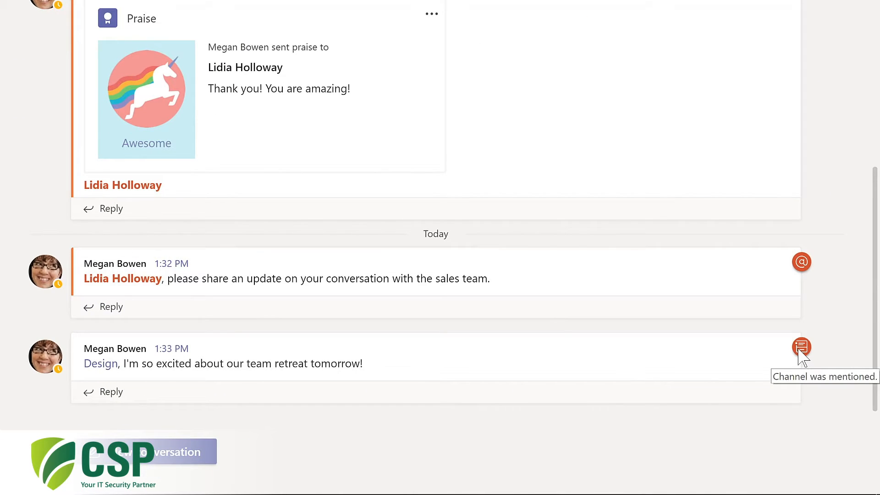
pyautogui.click(105, 392)
pyautogui.write('Ya')
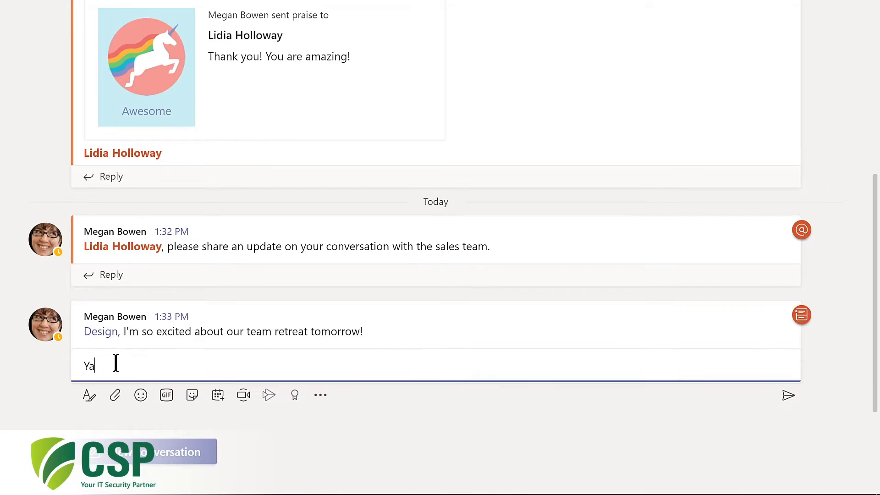
pyautogui.write("y! I'm looking forward to working with the @m")
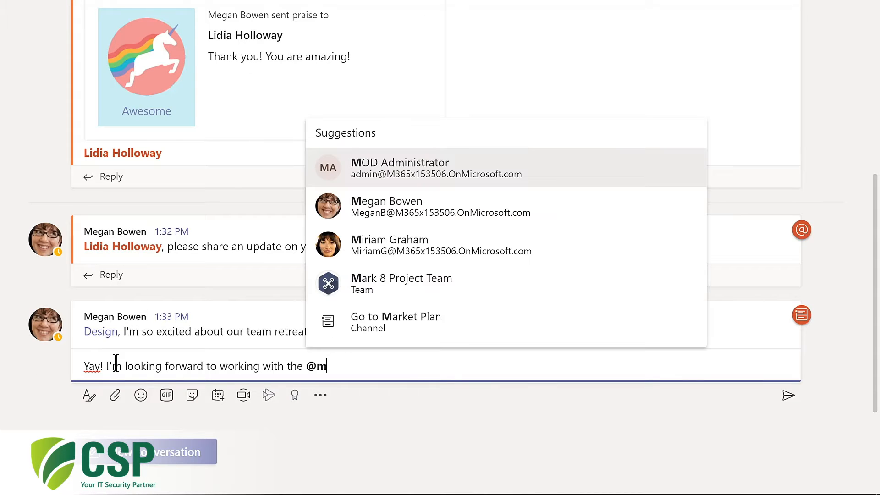
pyautogui.click(399, 281)
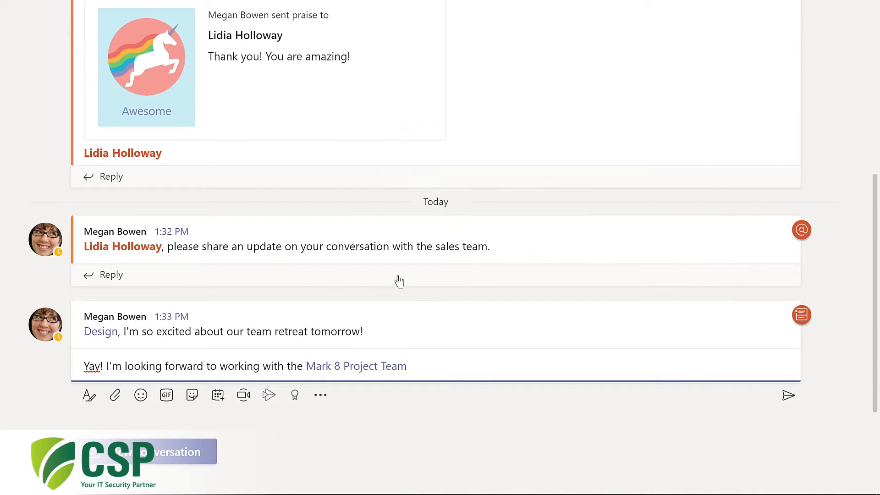
pyautogui.press('Return')
pyautogui.moveTo(803, 321)
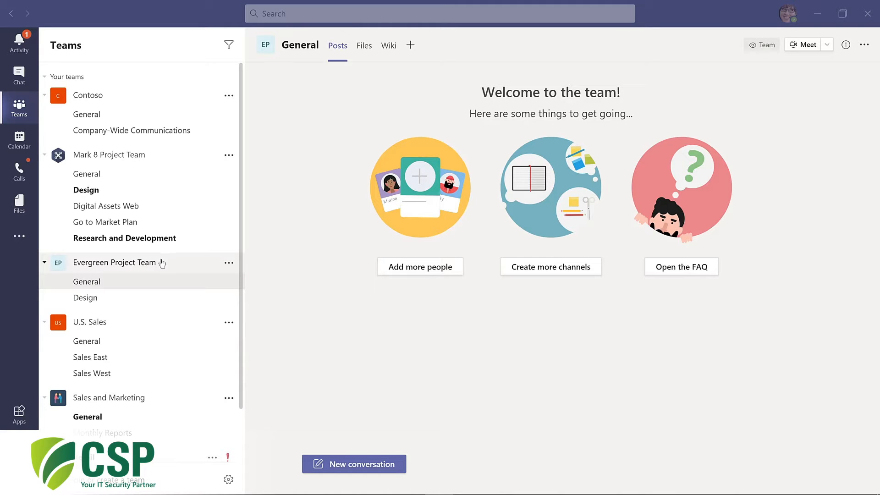
# Rename the Evergreen Project Team to "Evergreen LMS Project Team" and save the team details
pyautogui.click(229, 264)
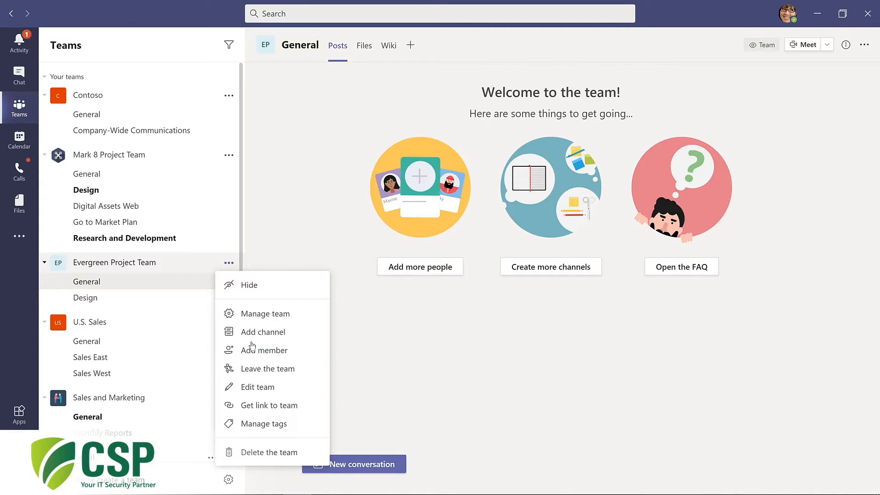
pyautogui.click(251, 391)
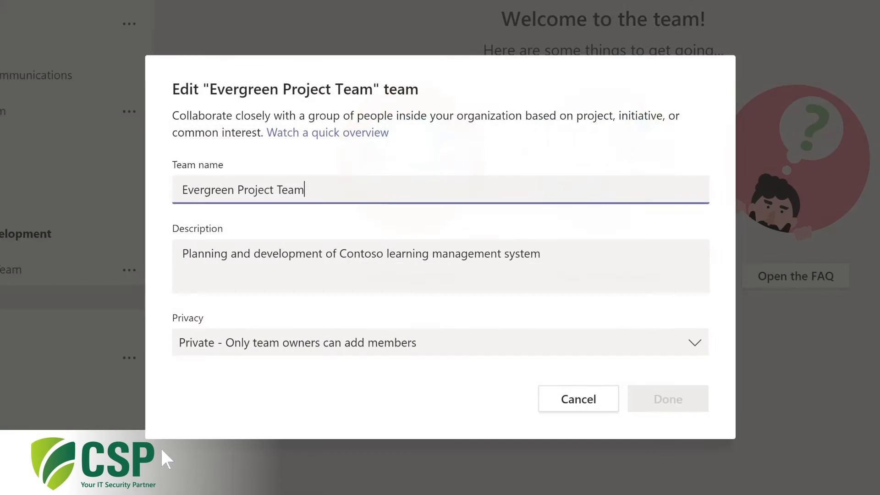
pyautogui.click(303, 208)
pyautogui.write('LMS Project Team')
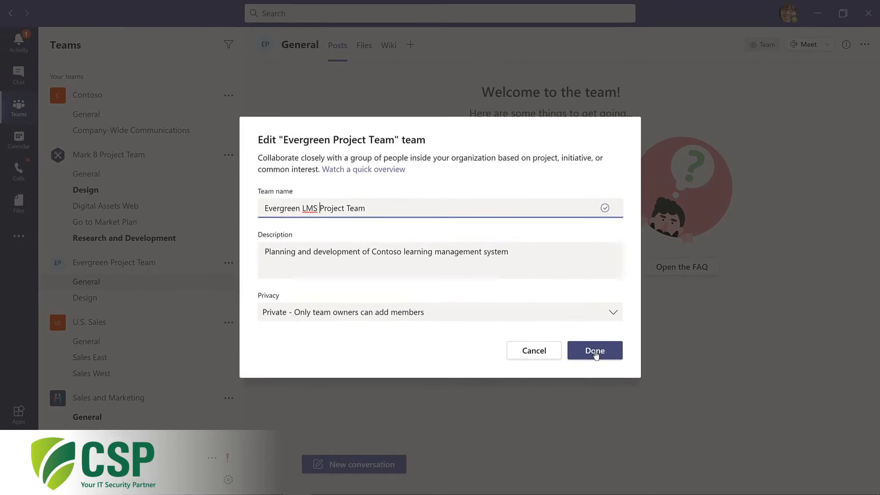
pyautogui.click(639, 380)
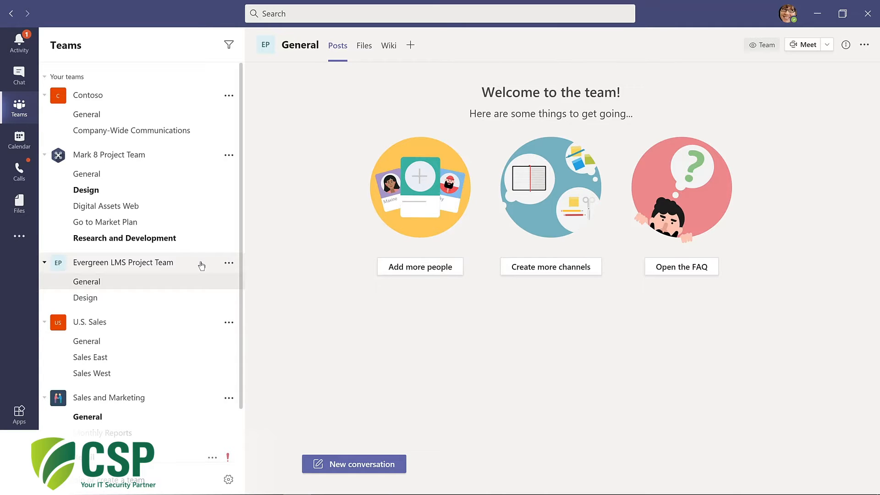
# Manage the Evergreen LMS Project Team and add the Product Manager found with "lid" to its members
pyautogui.click(228, 264)
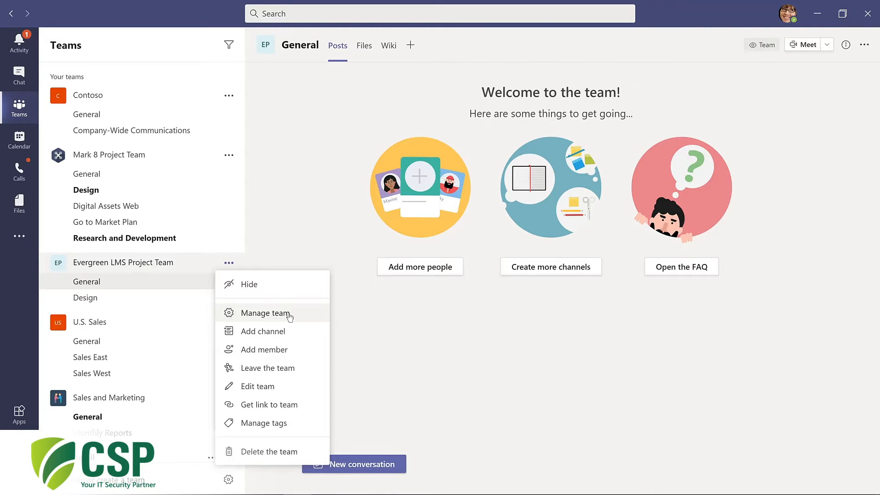
pyautogui.click(289, 316)
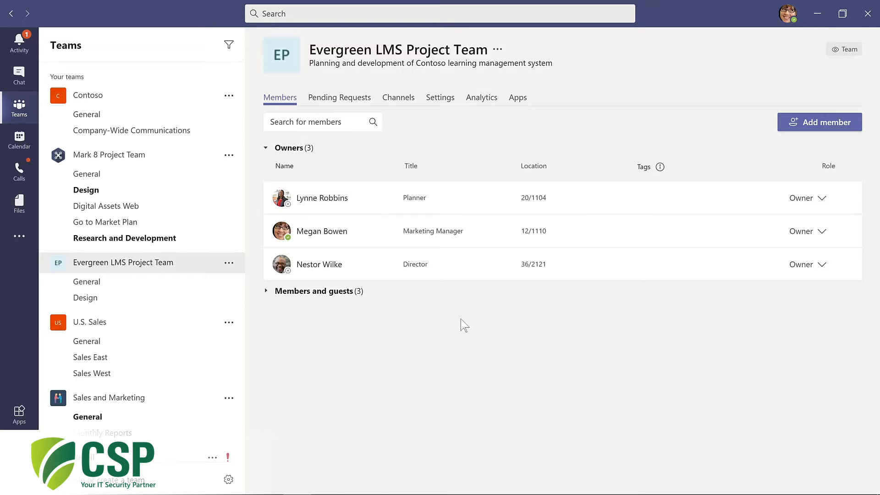
pyautogui.click(819, 122)
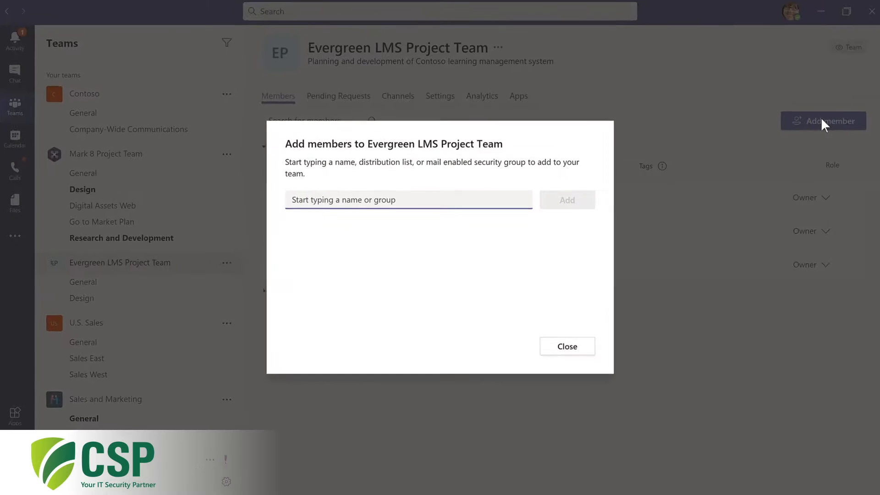
pyautogui.write('l')
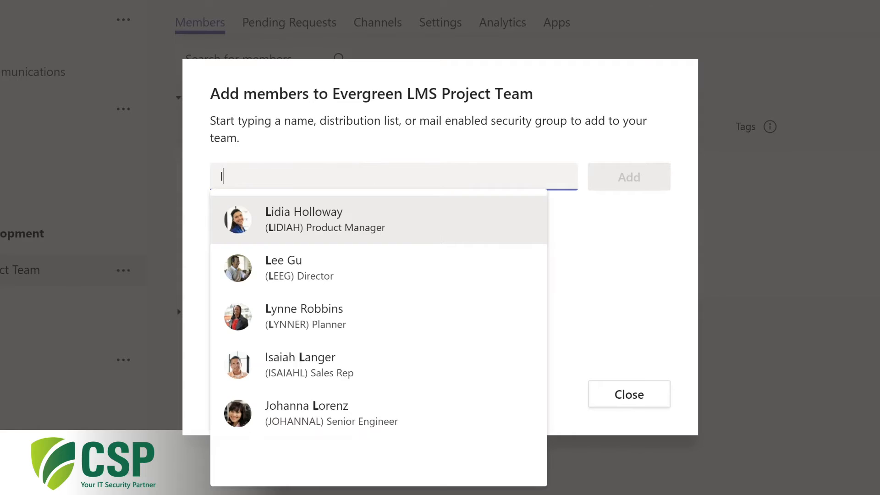
pyautogui.write('id')
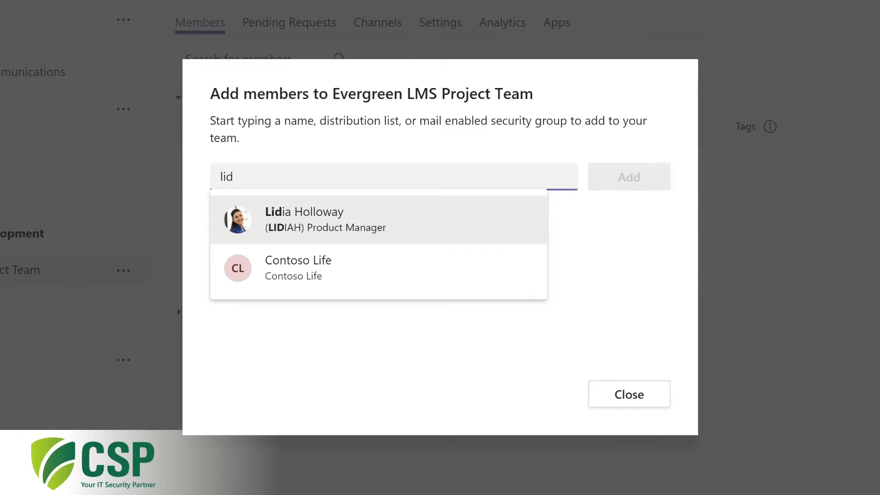
pyautogui.click(321, 220)
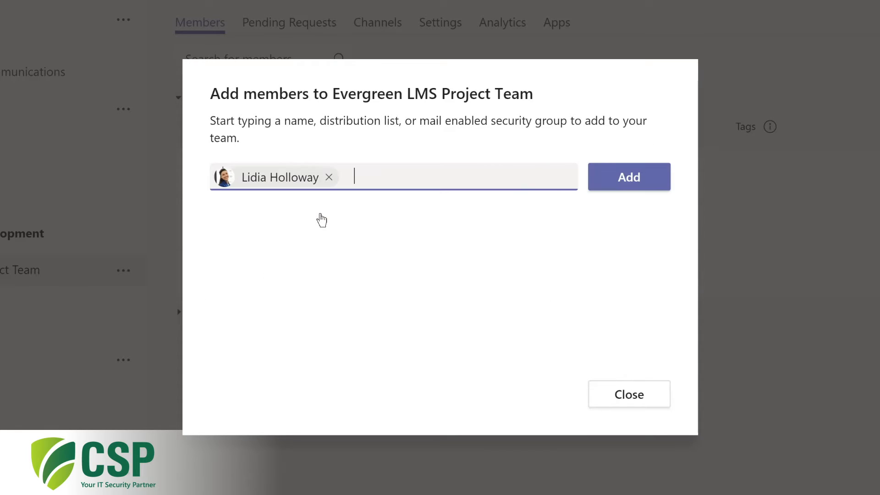
pyautogui.click(620, 181)
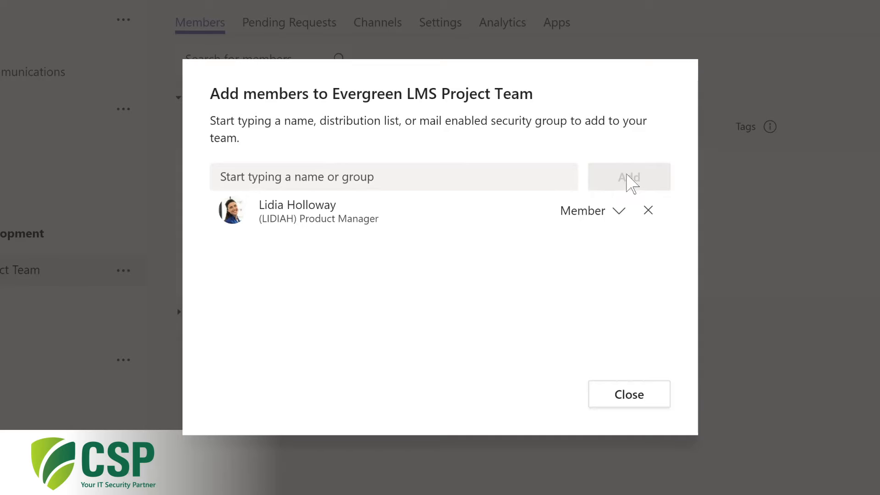
# Set the newly added Product Manager's role to Owner and finish adding members
pyautogui.click(619, 212)
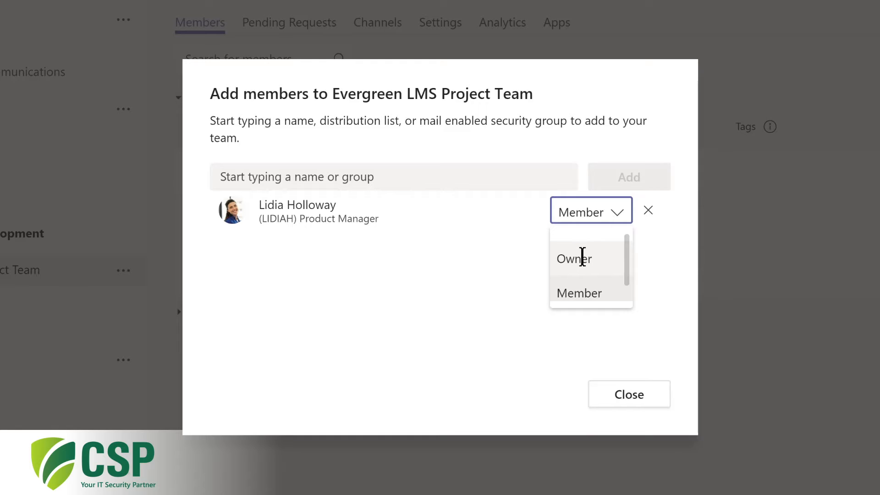
pyautogui.click(582, 258)
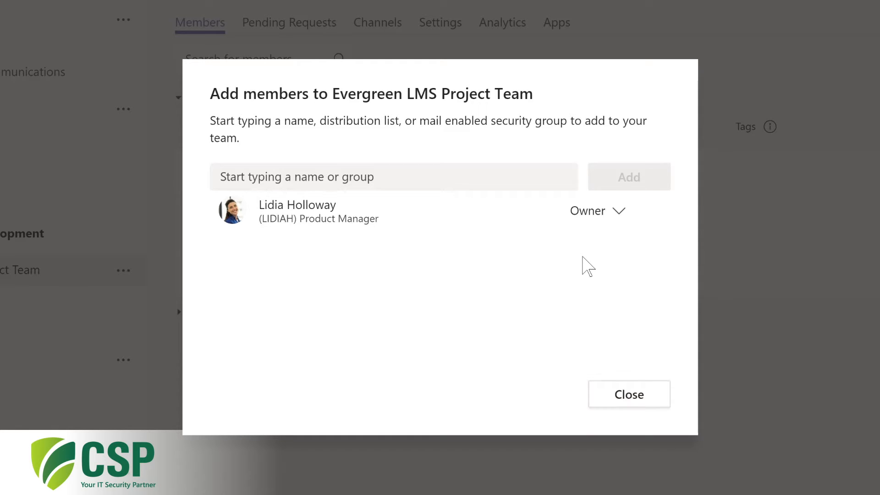
pyautogui.click(627, 397)
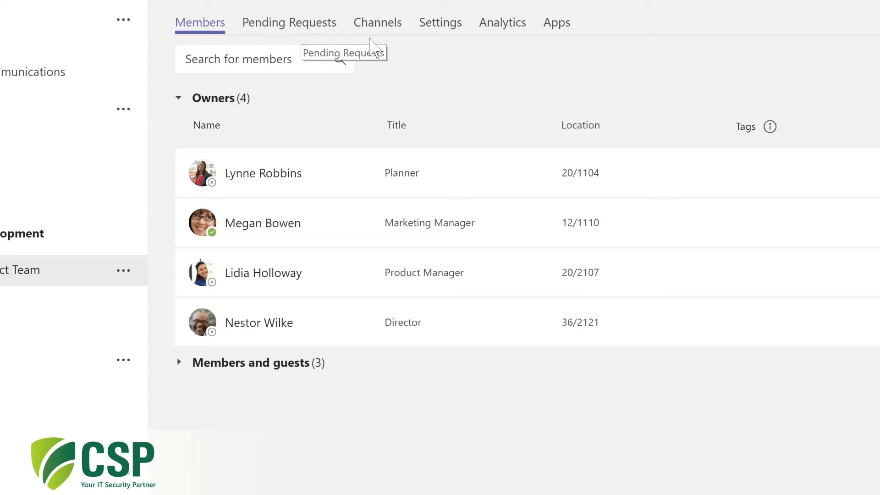
# Review the team's channels, then upload the round evergreen forest image as the team picture and save it
pyautogui.click(379, 31)
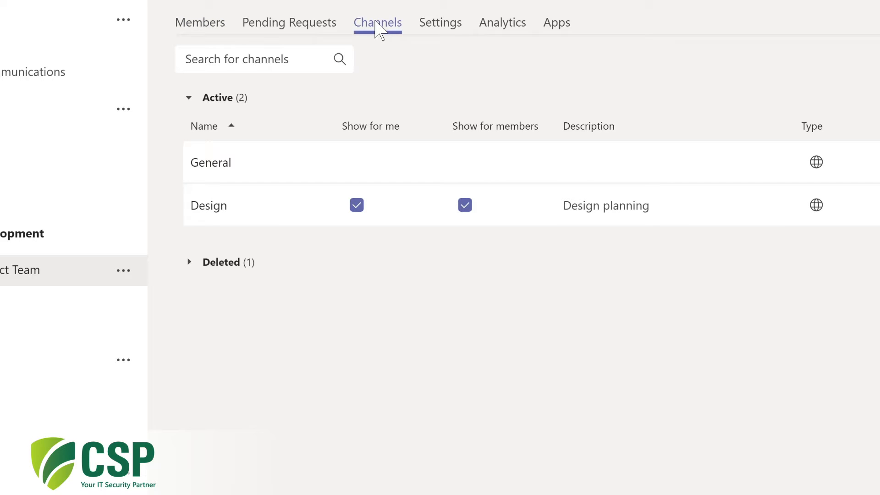
pyautogui.click(435, 26)
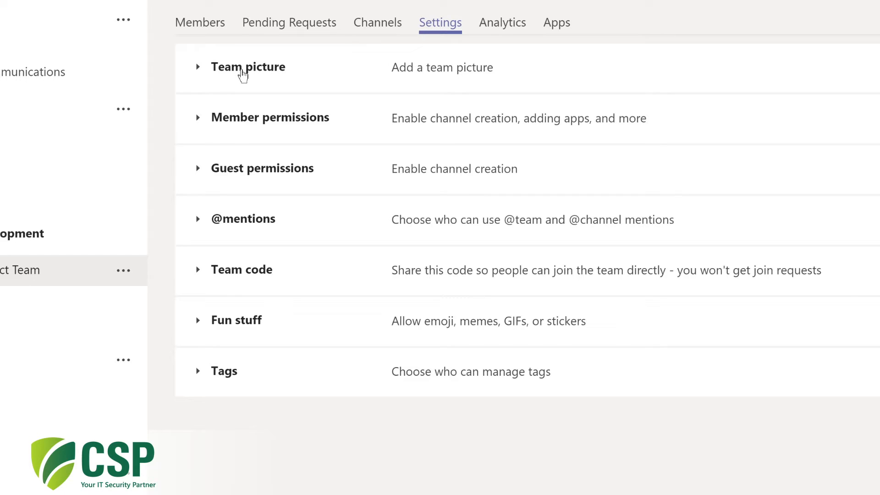
pyautogui.click(243, 74)
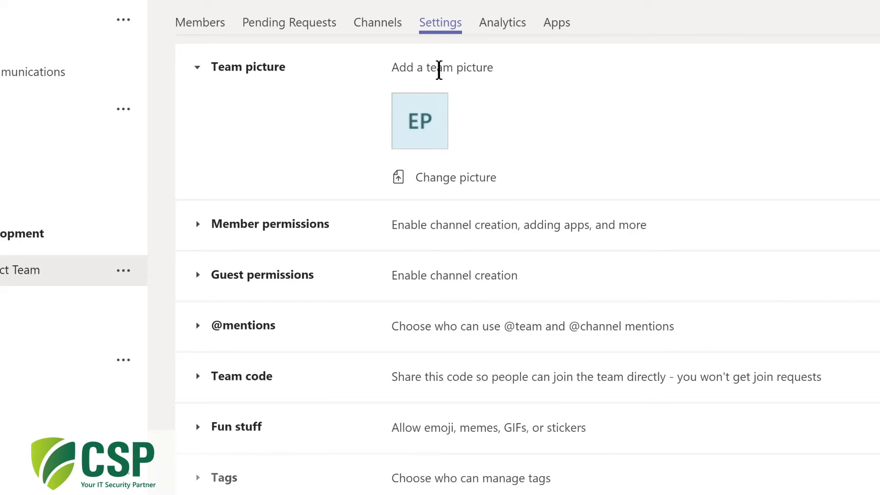
pyautogui.click(423, 184)
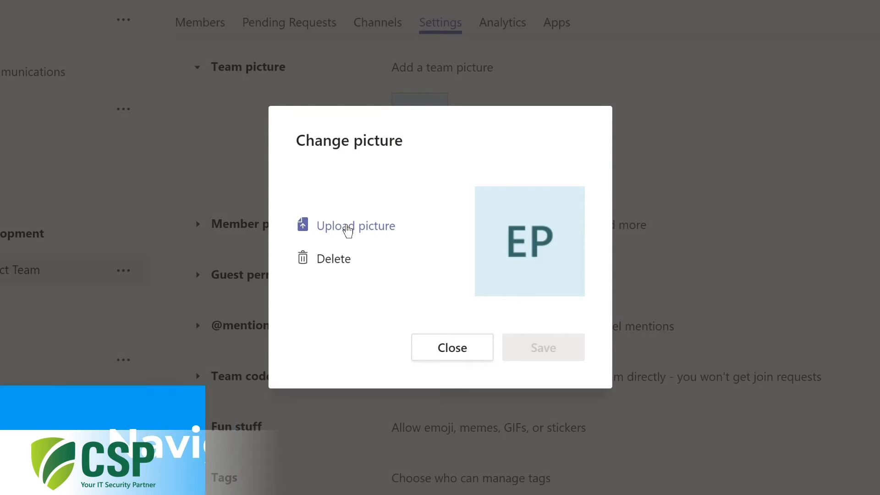
pyautogui.click(348, 231)
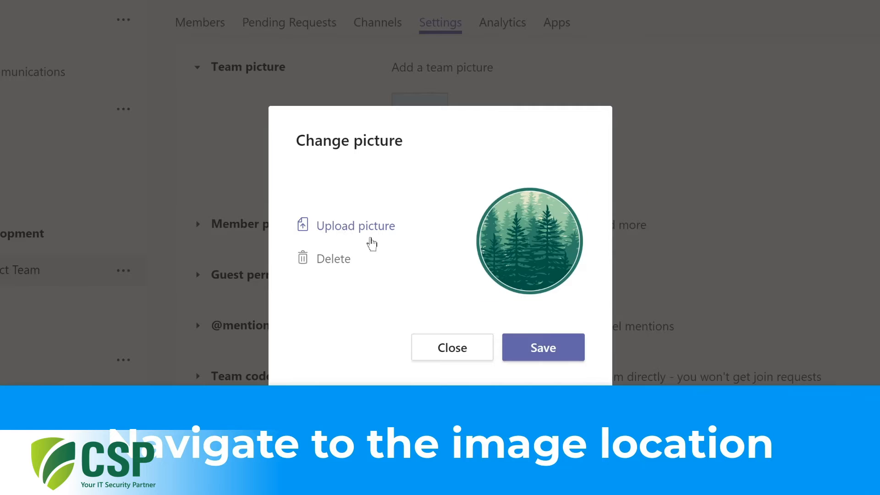
pyautogui.click(543, 350)
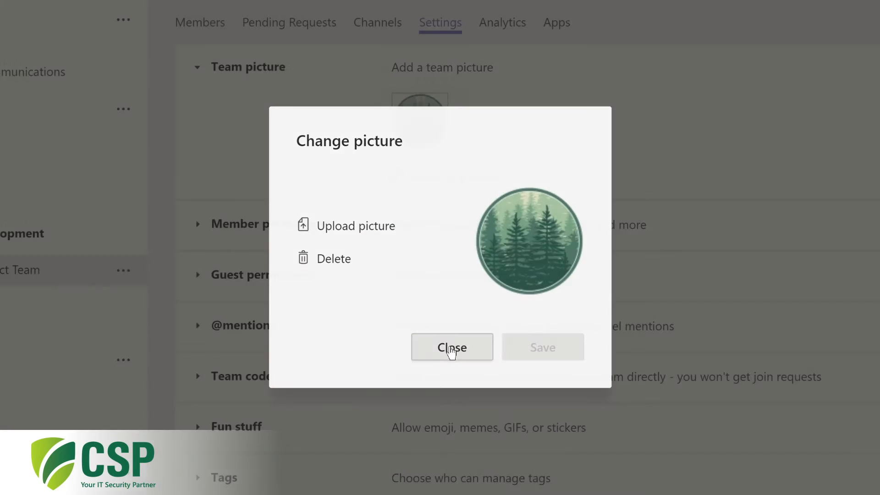
pyautogui.click(447, 345)
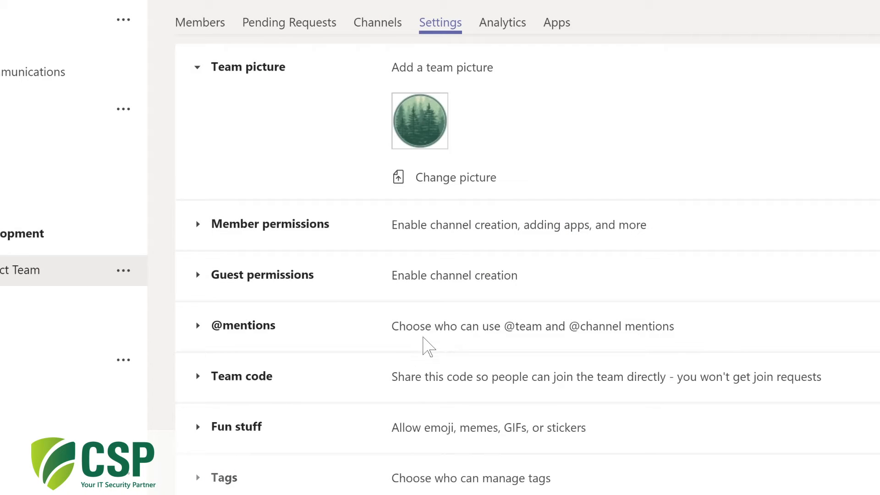
pyautogui.click(235, 327)
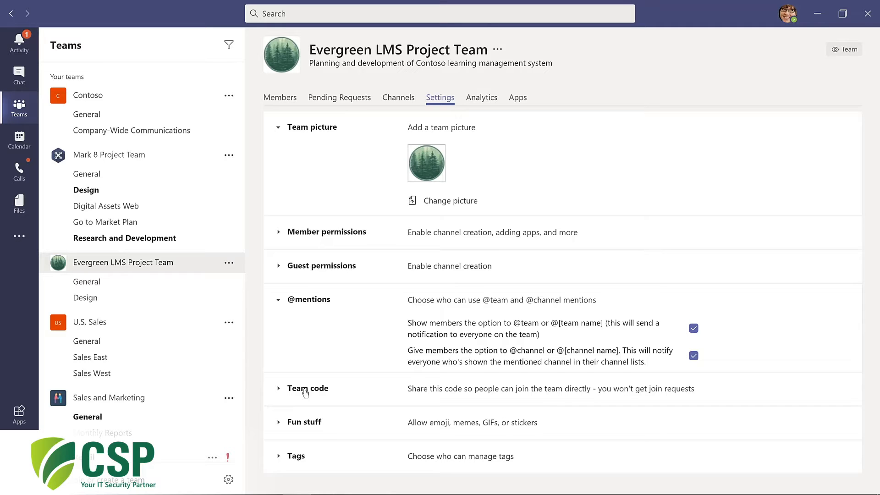
pyautogui.click(311, 423)
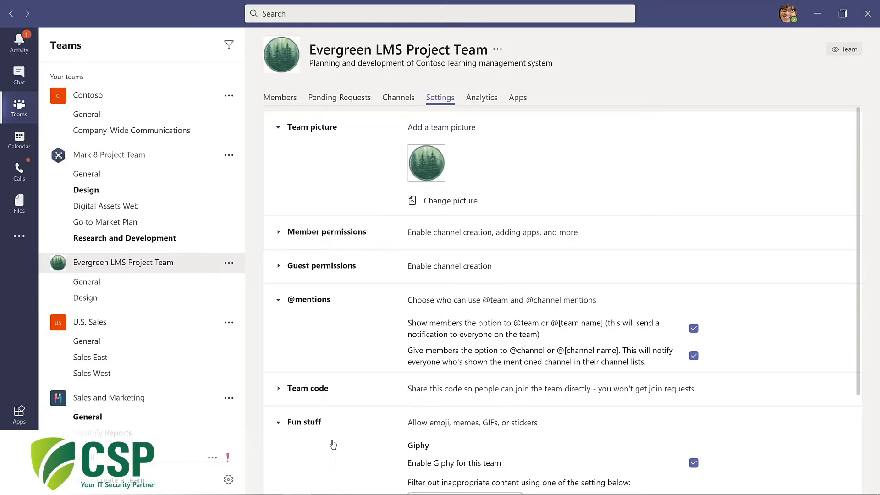
pyautogui.scroll(-2, 331, 442)
pyautogui.scroll(-2, 330, 431)
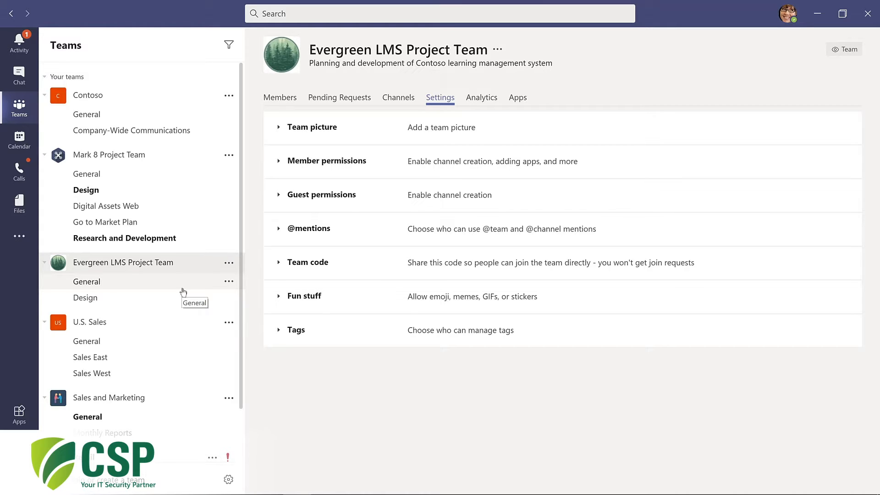
# Hide the Retail team and show it again from the hidden teams
pyautogui.scroll(-3, 211, 389)
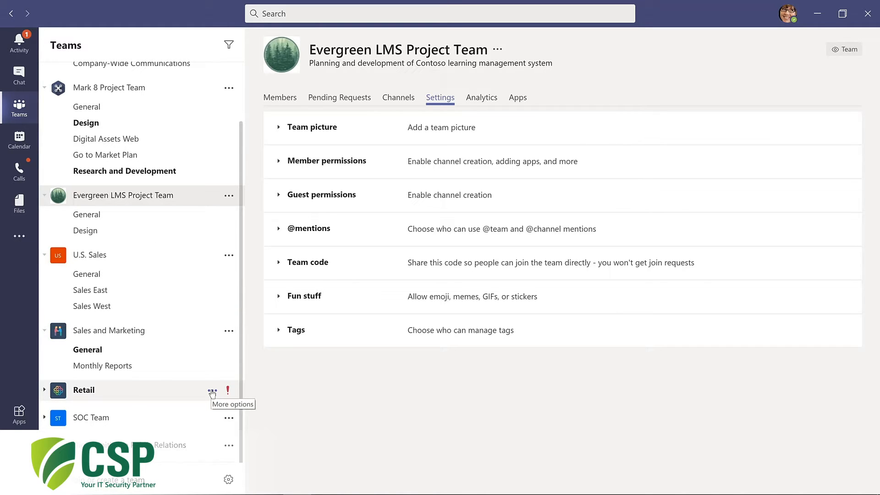
pyautogui.click(212, 391)
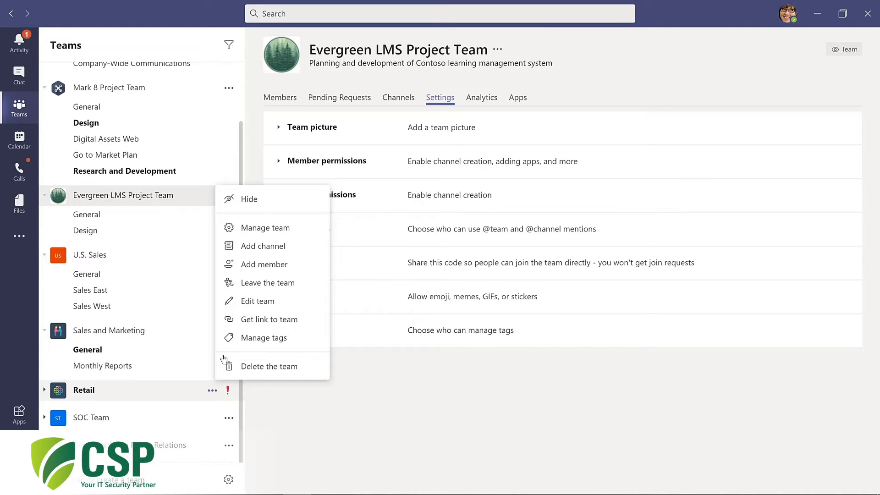
pyautogui.click(248, 200)
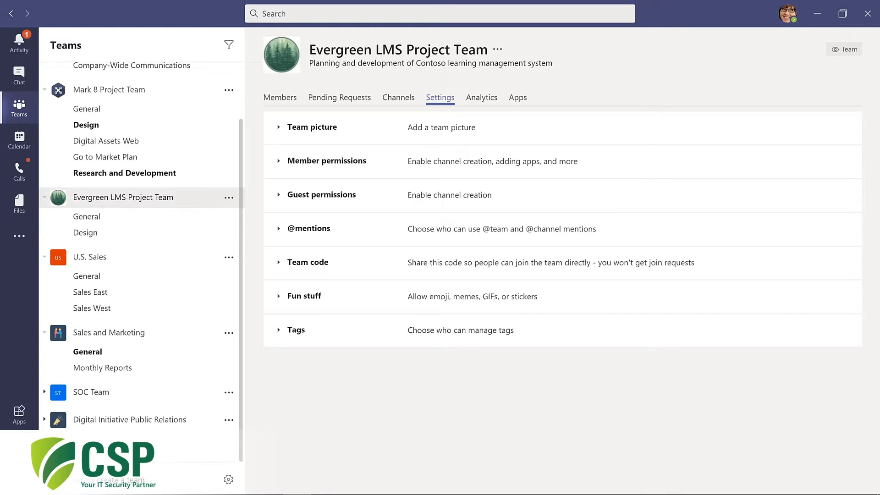
pyautogui.scroll(-1, 143, 467)
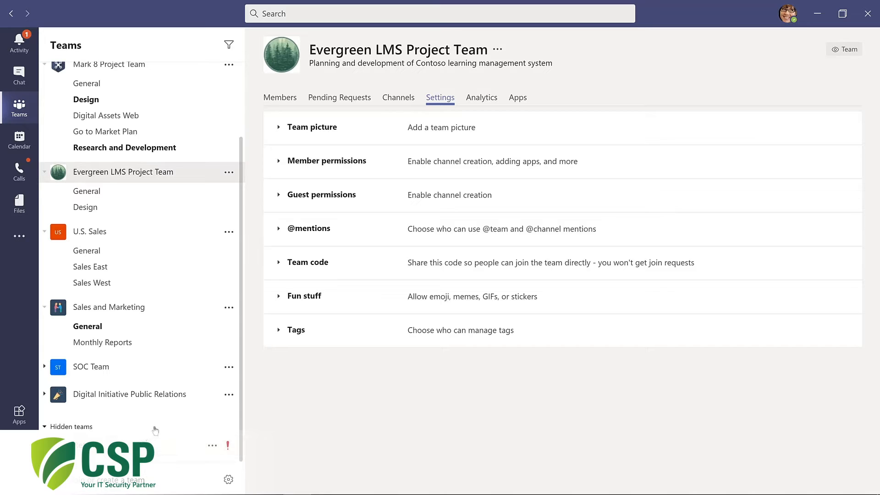
pyautogui.click(213, 447)
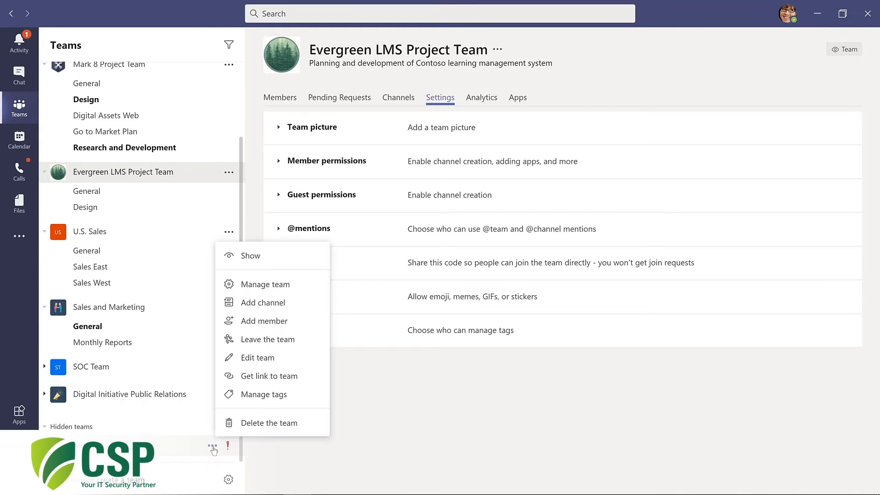
pyautogui.click(249, 257)
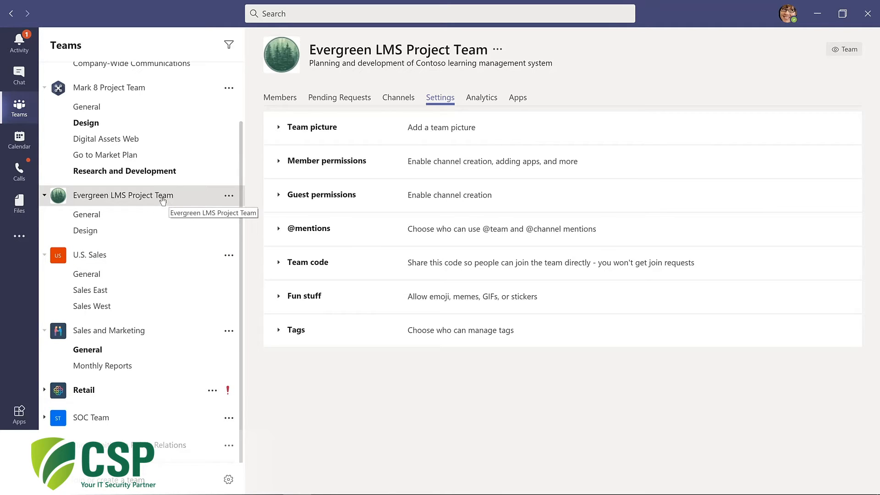
# Move the Evergreen LMS Project Team directly above Mark 8 Project Team in the teams list
pyautogui.moveTo(162, 201); pyautogui.dragTo(157, 109)
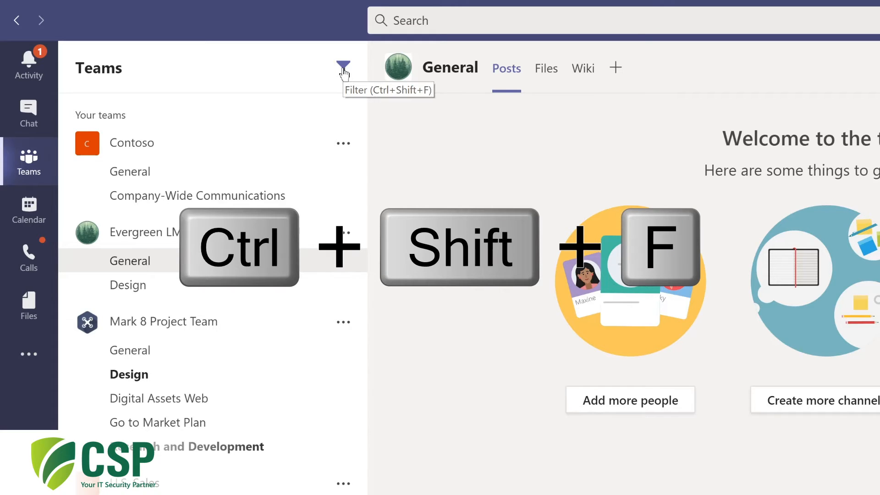
# Filter the teams list by "marketing", clear the filter, and filter it by "project"
pyautogui.hotkey('ctrl', 'shift', 'f')
pyautogui.write('m')
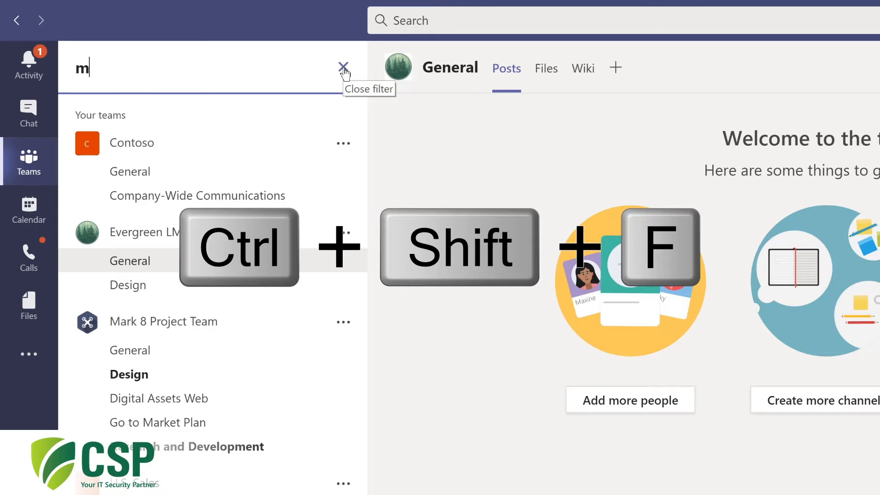
pyautogui.write('arketing')
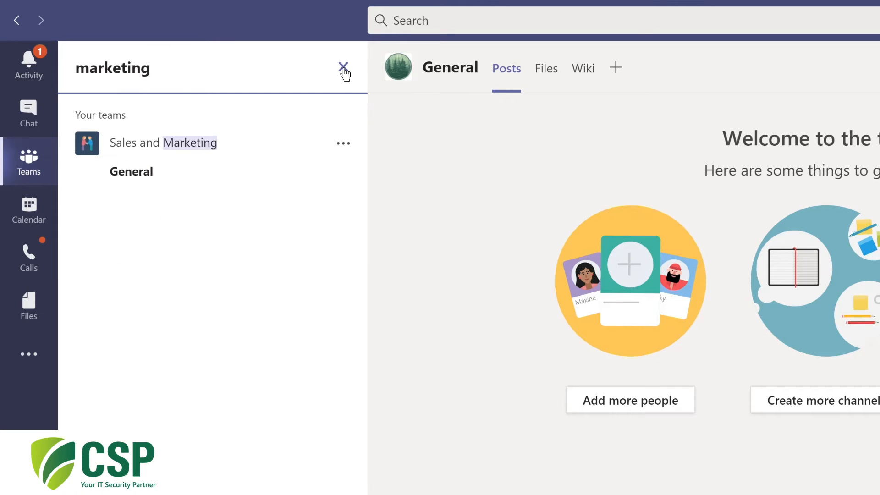
pyautogui.click(346, 70)
pyautogui.write('proj')
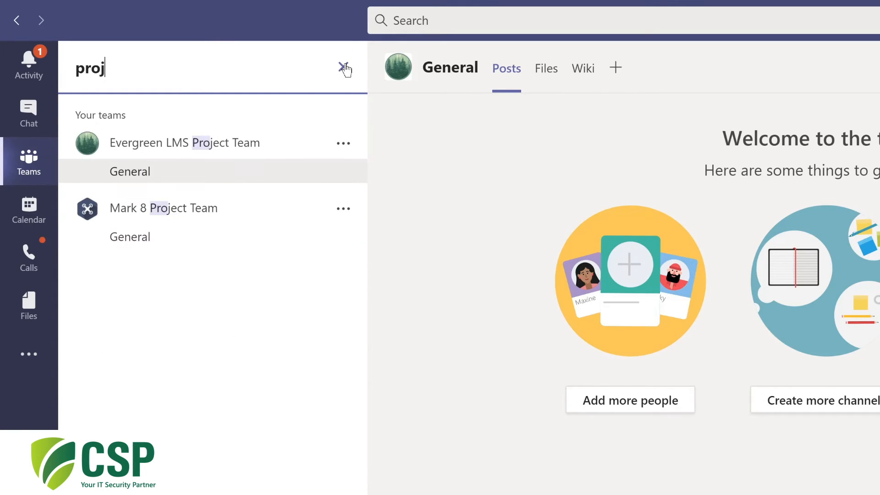
pyautogui.write('ect')
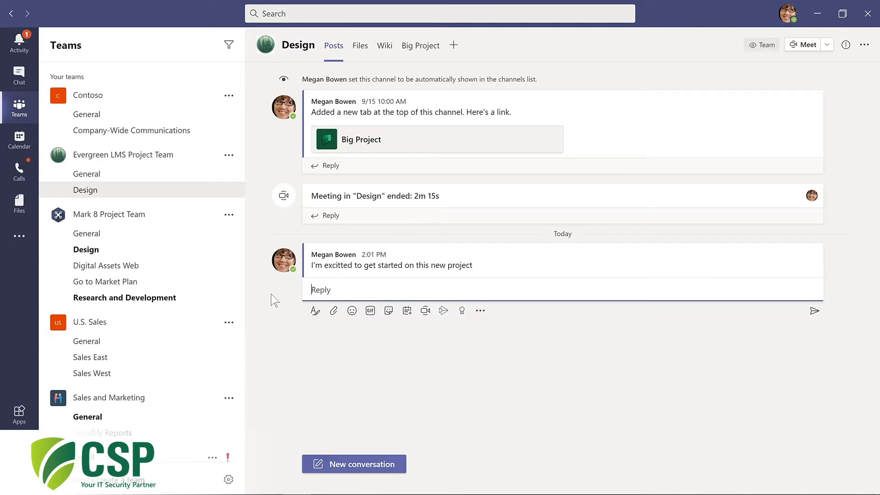
# Open today's post in the Design channel for editing and correct "excitted" to "excited"
pyautogui.moveTo(360, 267)
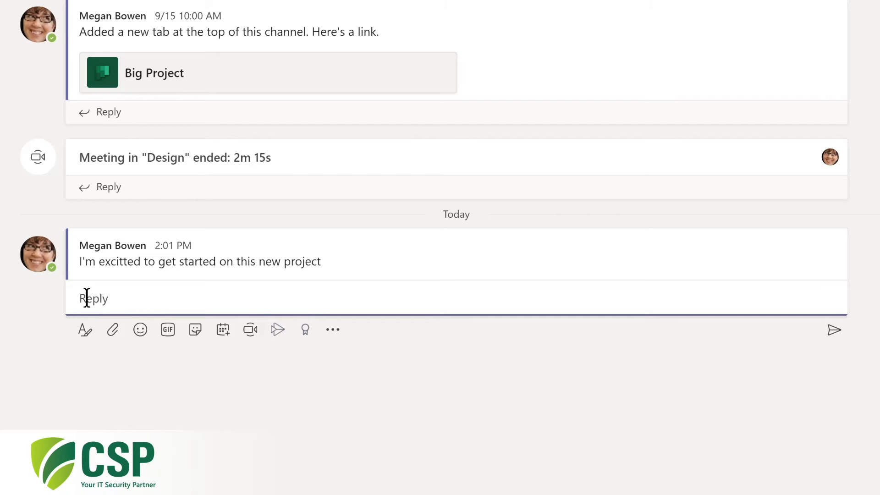
pyautogui.click(291, 256)
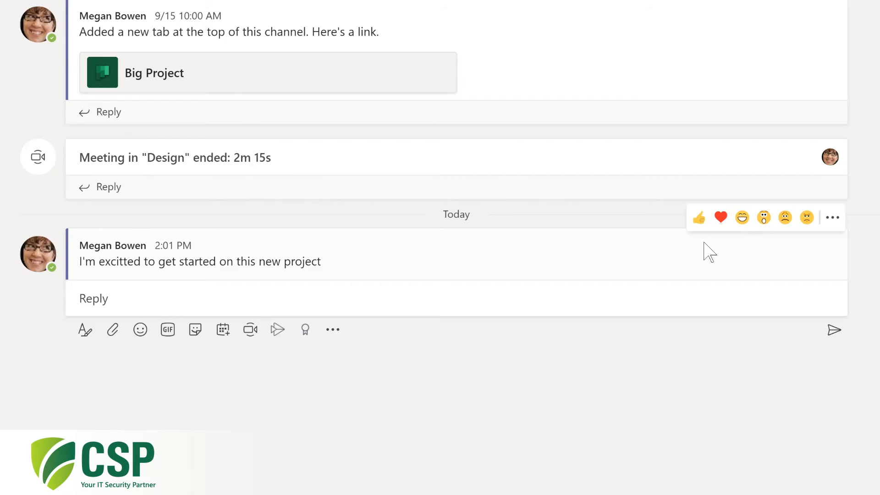
pyautogui.click(833, 220)
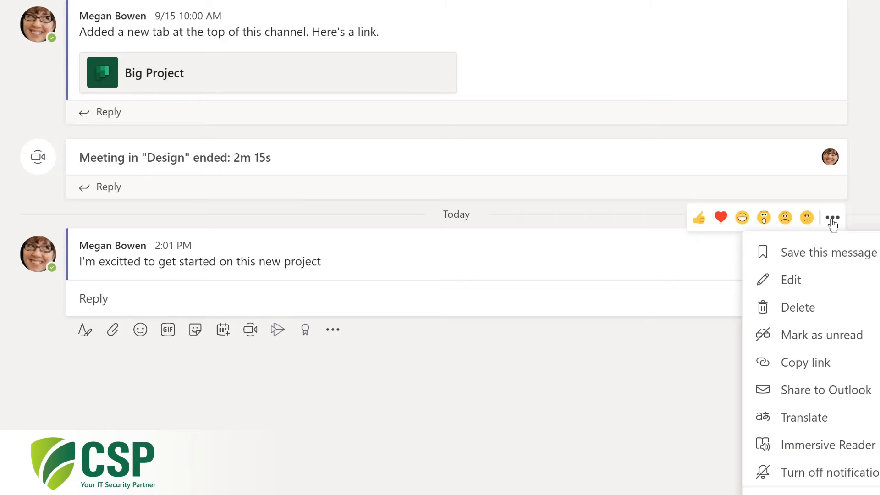
pyautogui.click(817, 280)
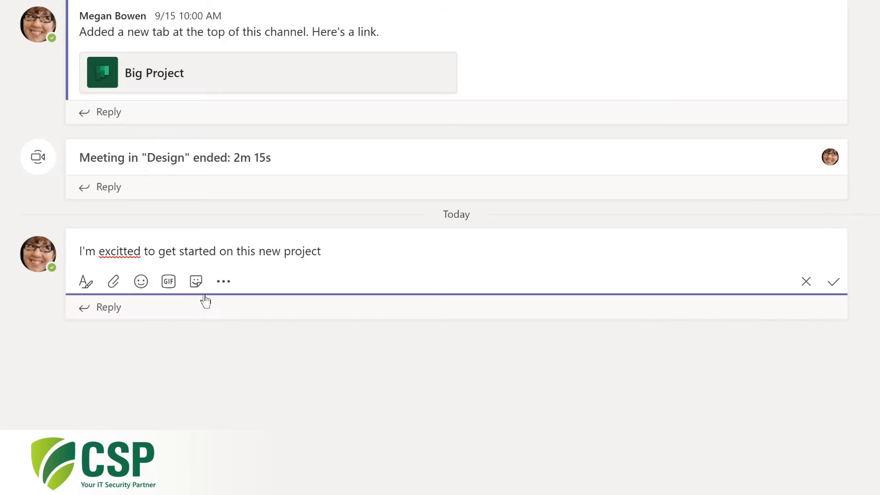
pyautogui.click(120, 252)
pyautogui.press('BackSpace')
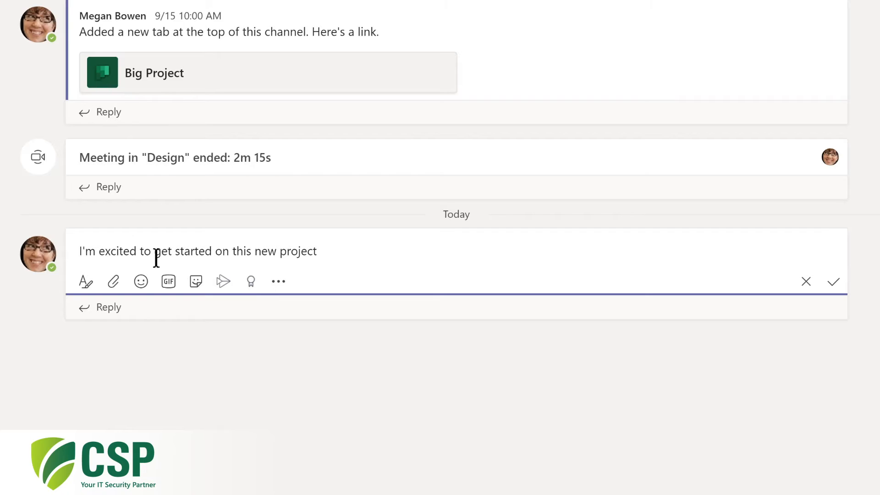
pyautogui.write('@')
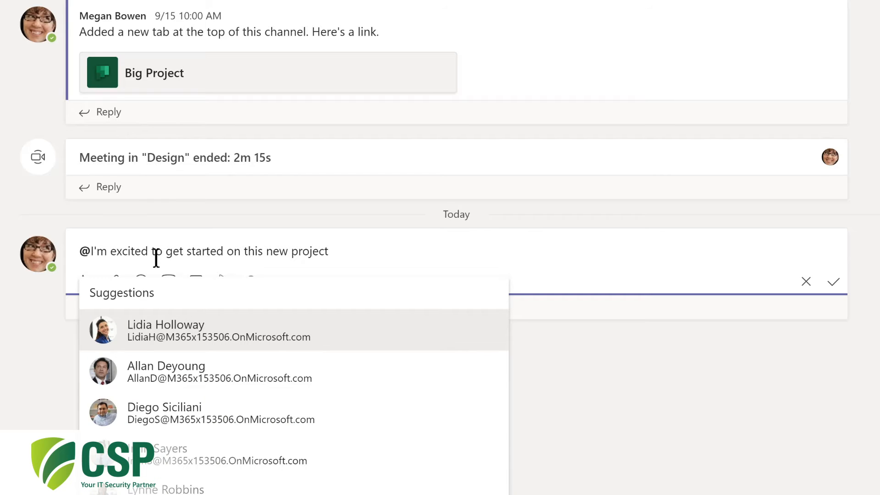
pyautogui.write('de')
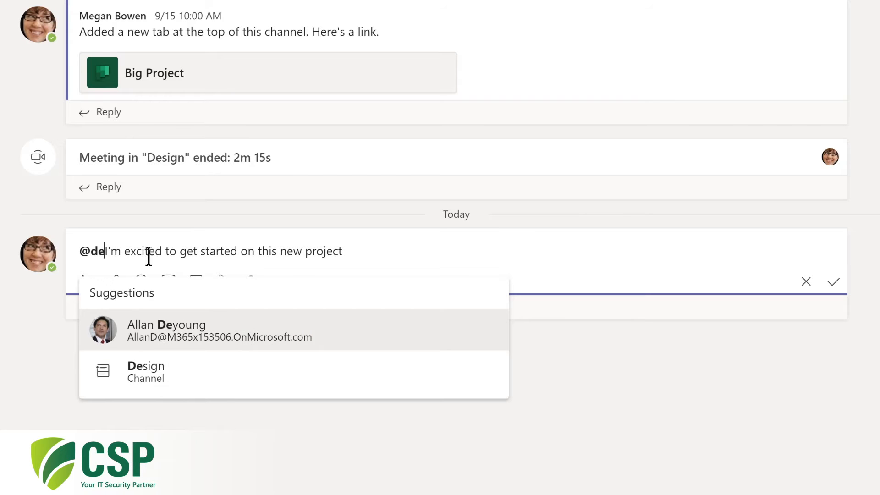
pyautogui.click(137, 374)
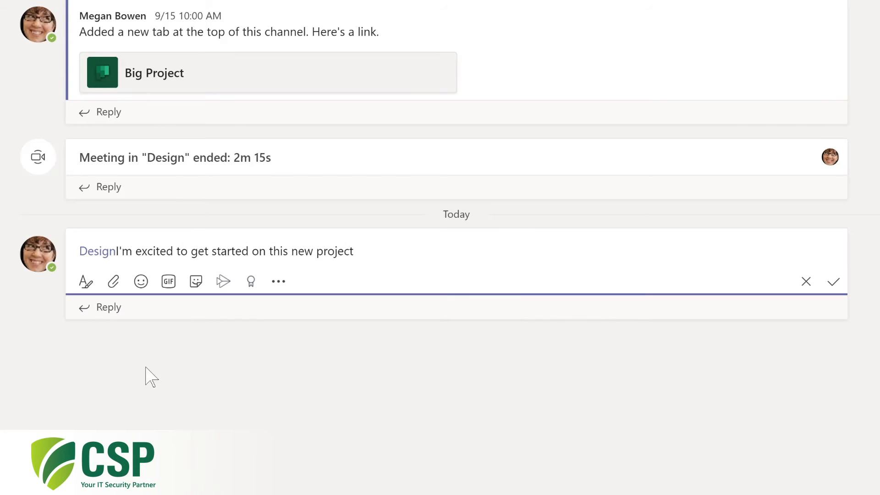
pyautogui.write(',')
# Add "LMS" before "project", end the sentence with an exclamation mark, and save the edited post
pyautogui.click(319, 254)
pyautogui.write('LMS')
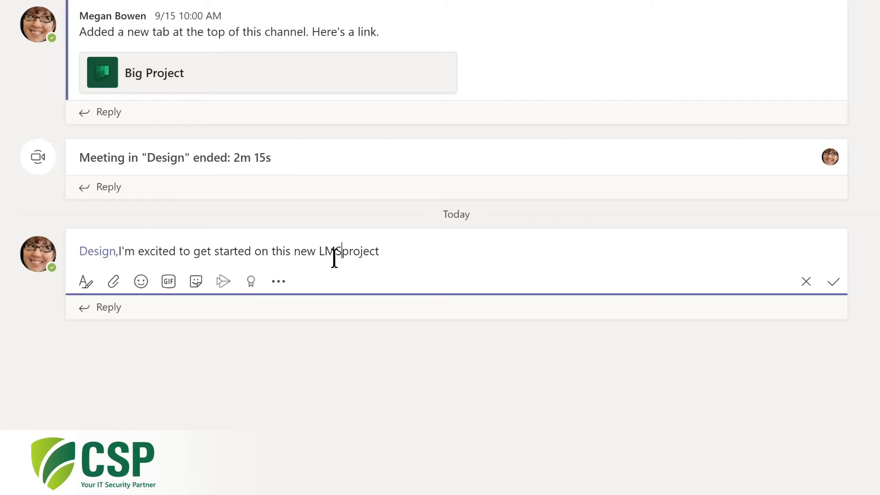
pyautogui.press('End')
pyautogui.write('!')
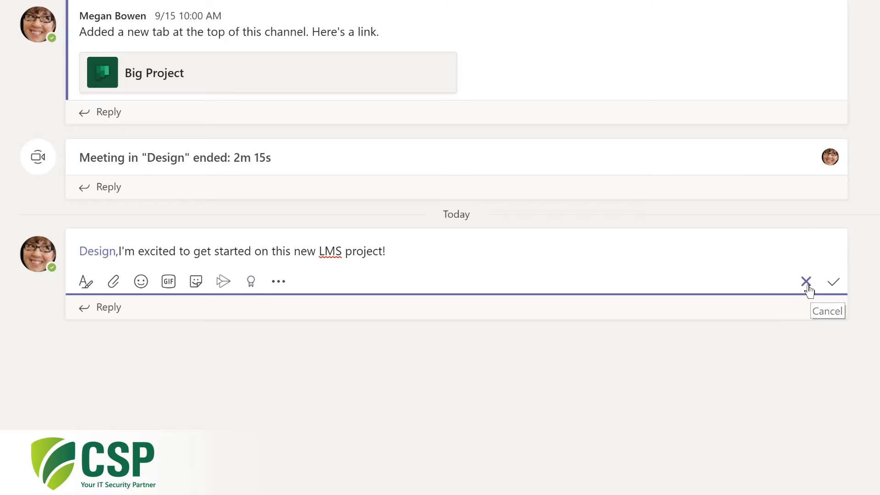
pyautogui.click(834, 284)
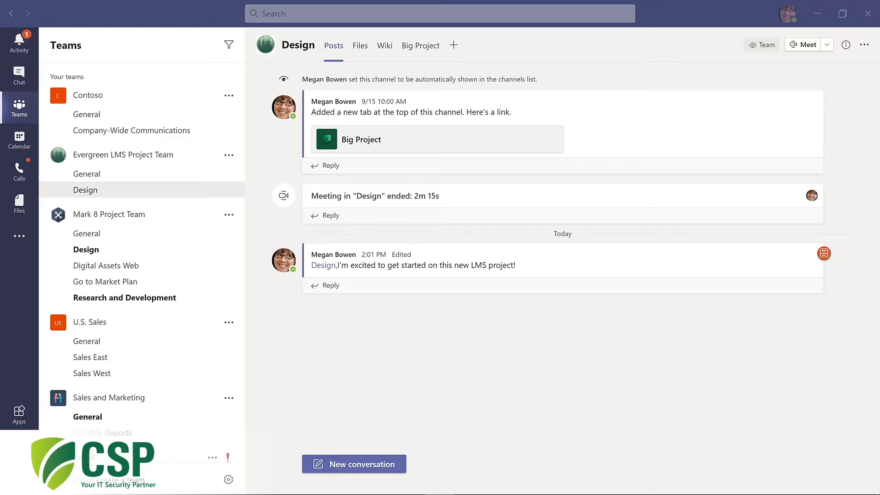
# Create a private channel named "Budget and Financials" in the Evergreen LMS Project Team
pyautogui.click(229, 156)
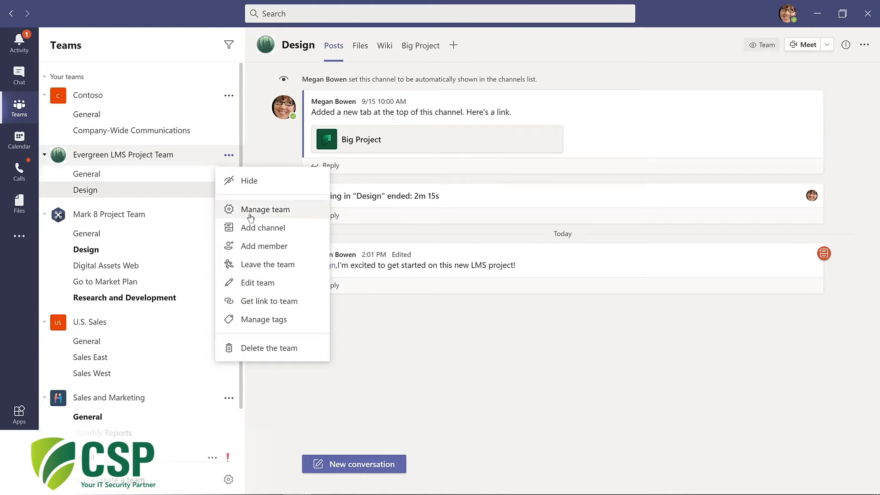
pyautogui.click(256, 230)
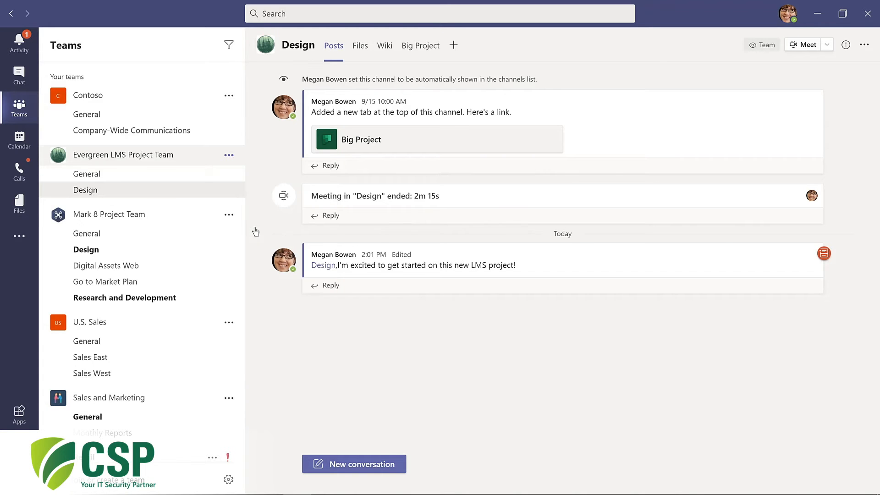
pyautogui.write('Budget and Financials')
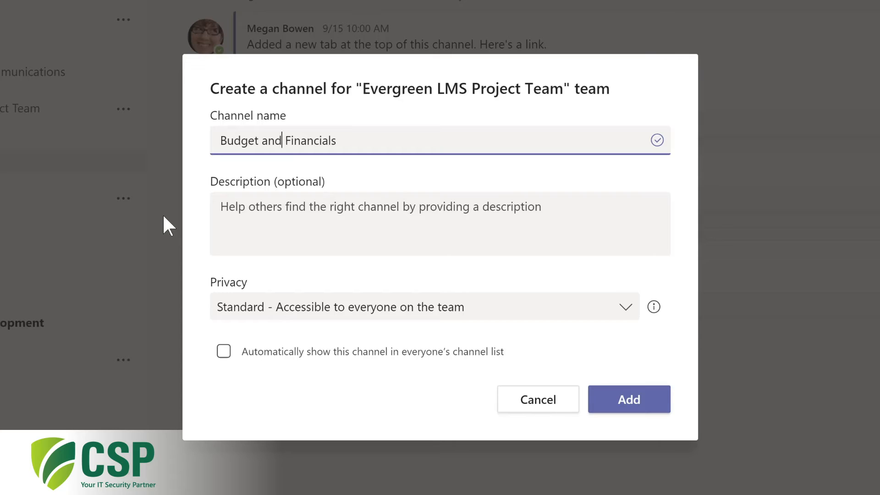
pyautogui.click(627, 313)
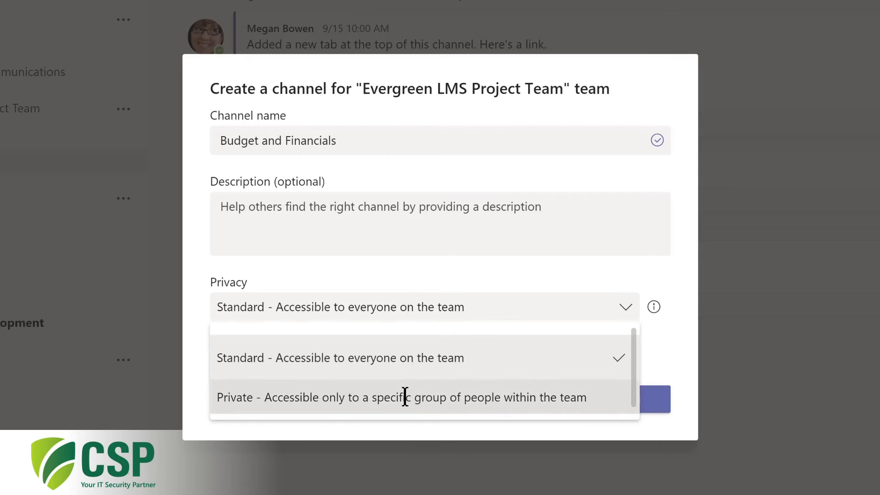
pyautogui.click(405, 397)
pyautogui.click(617, 407)
# Add the product manager and the director as members of the Budget and Financials channel
pyautogui.write('lidia')
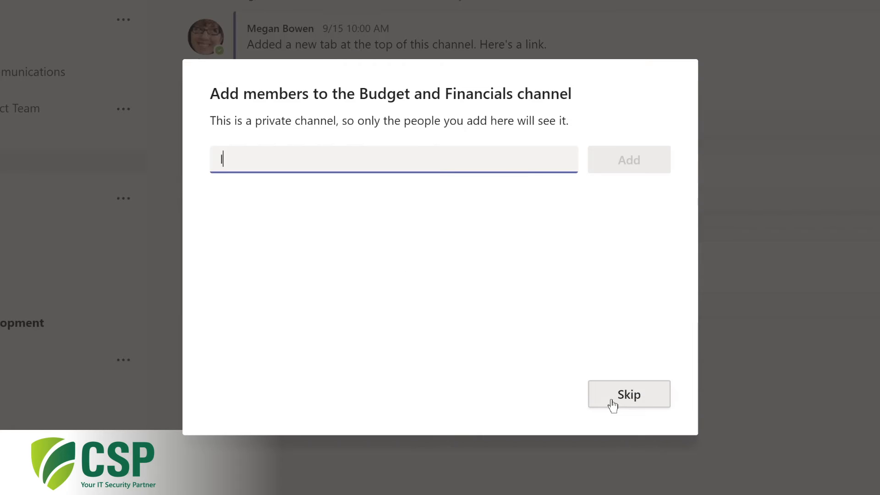
pyautogui.press('Return')
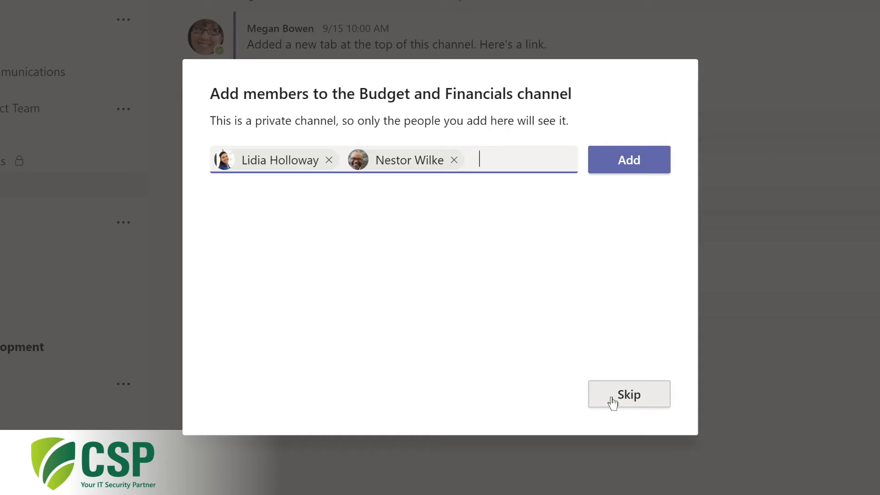
pyautogui.click(617, 163)
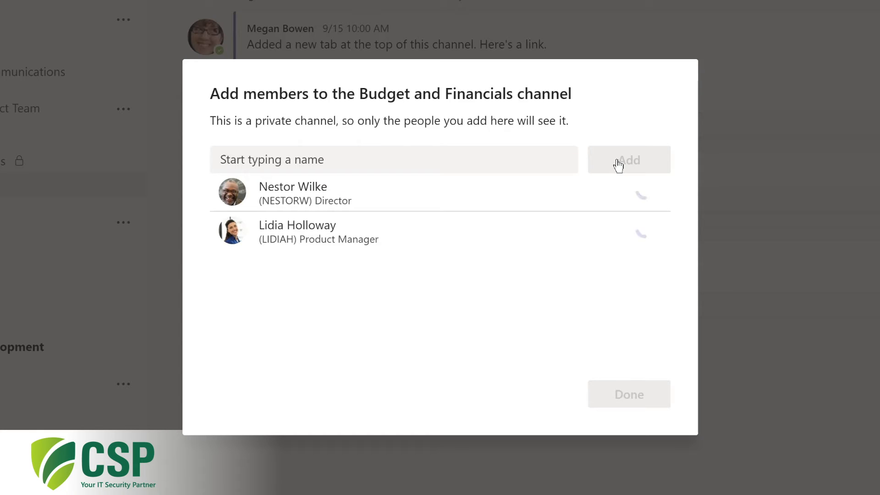
# Set both added members' roles to Owner and finish adding people to the private channel
pyautogui.click(619, 196)
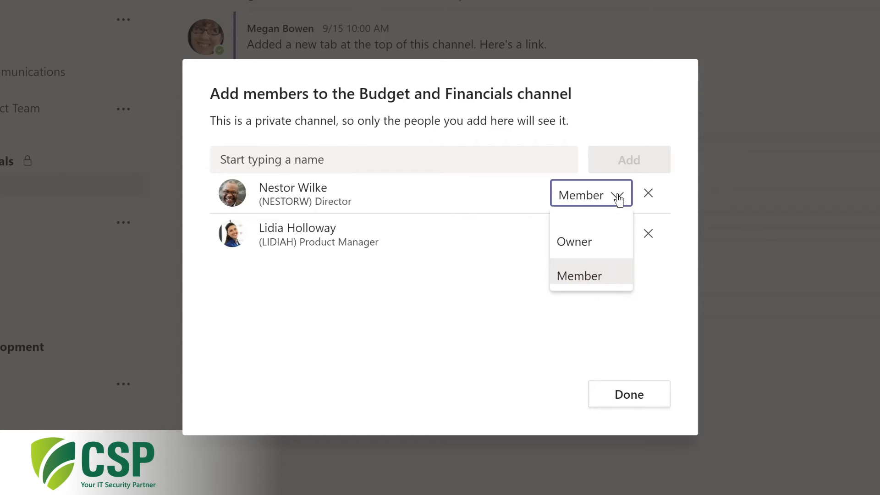
pyautogui.click(595, 242)
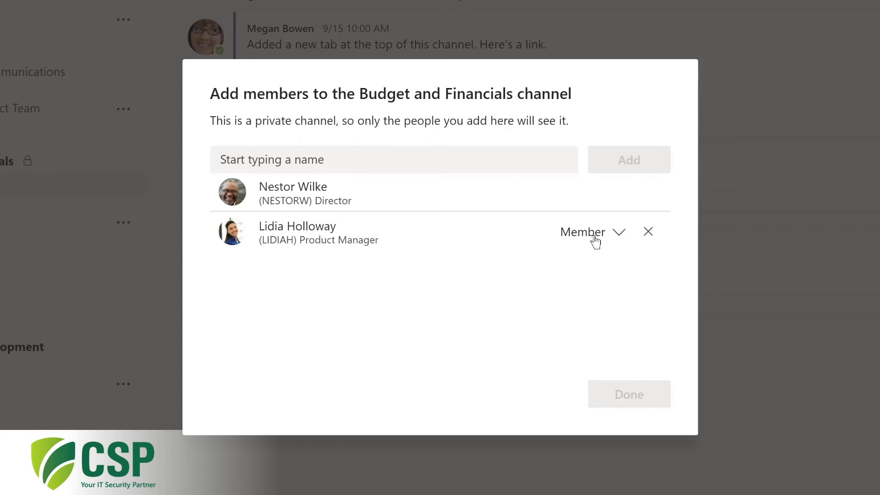
pyautogui.click(618, 235)
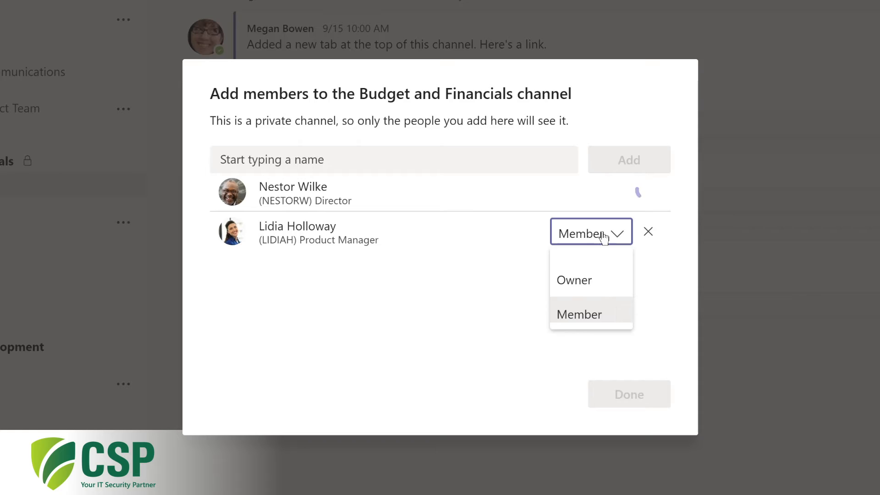
pyautogui.click(576, 277)
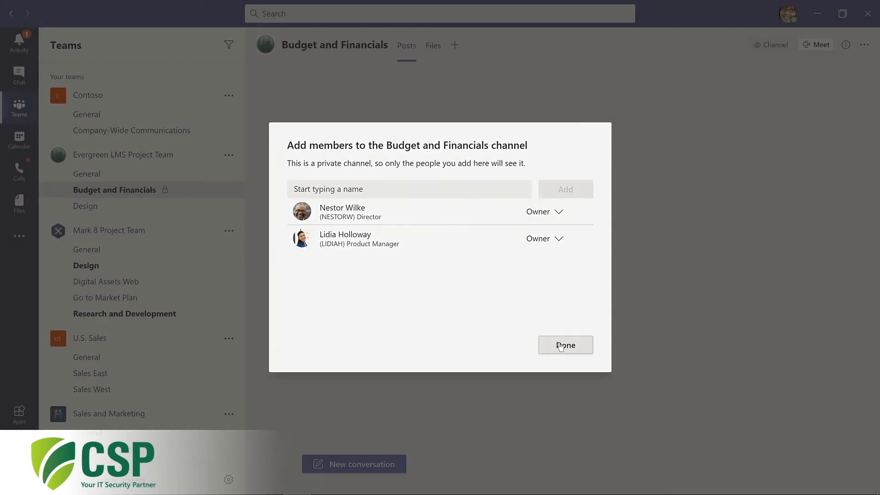
pyautogui.click(560, 347)
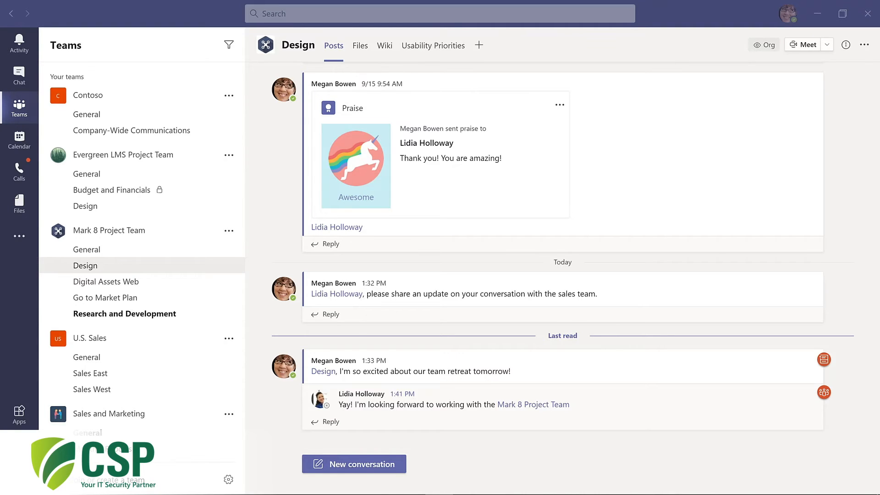
# Make the Contoso Marketing Principles-2021 presentation a tab in Mark 8 Project Team's Design channel, and switch between it and Usability Priorities
pyautogui.click(361, 46)
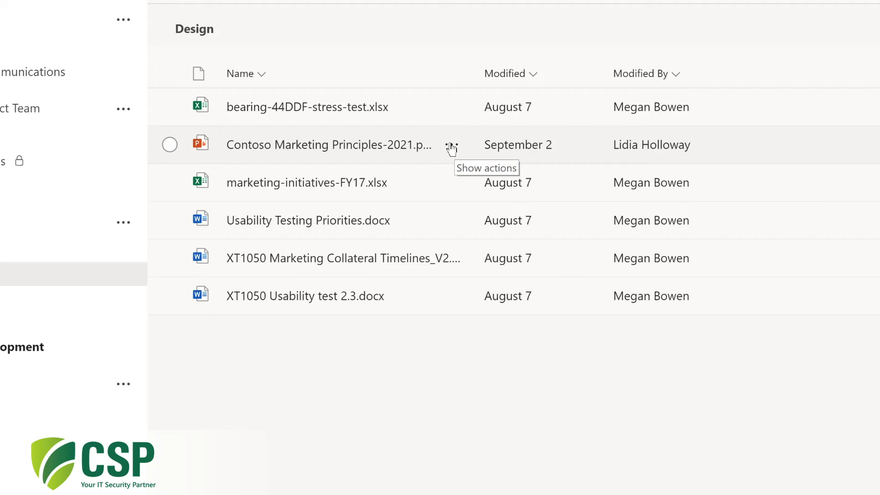
pyautogui.click(451, 147)
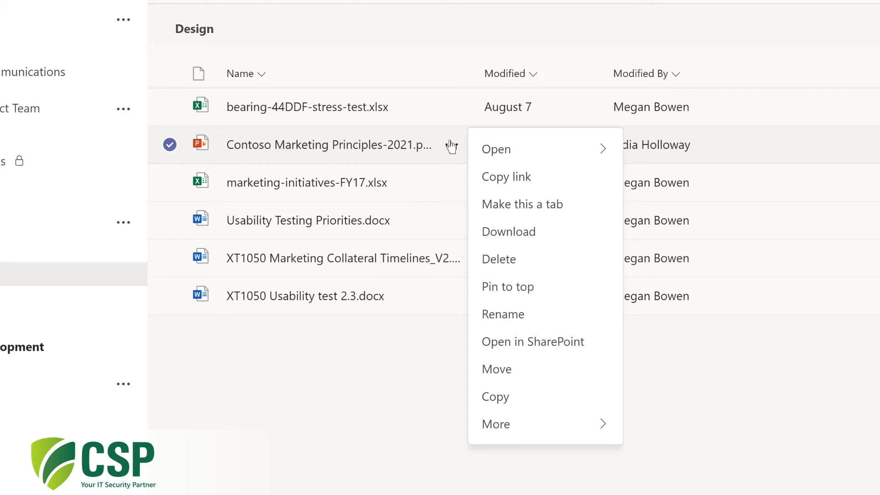
pyautogui.click(519, 209)
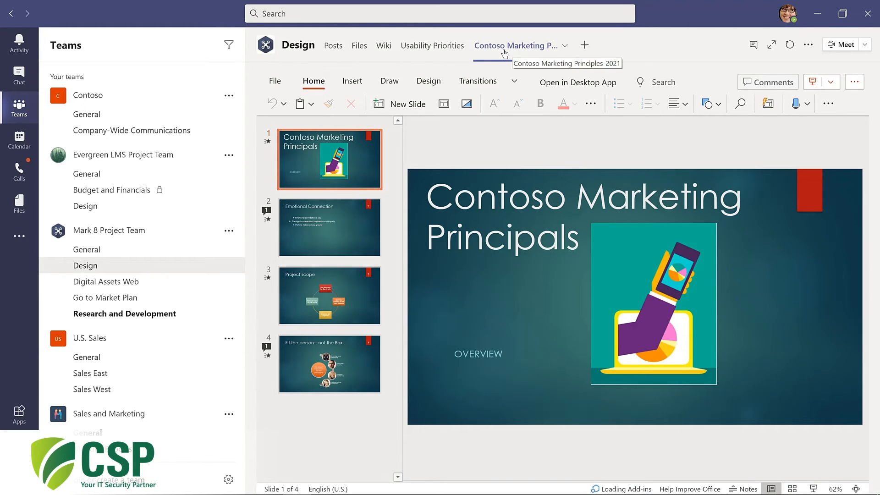
pyautogui.click(418, 45)
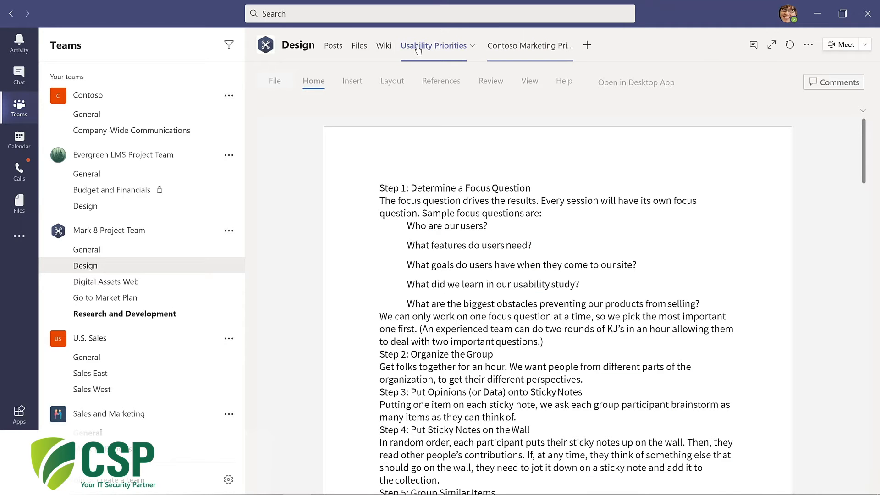
pyautogui.click(550, 52)
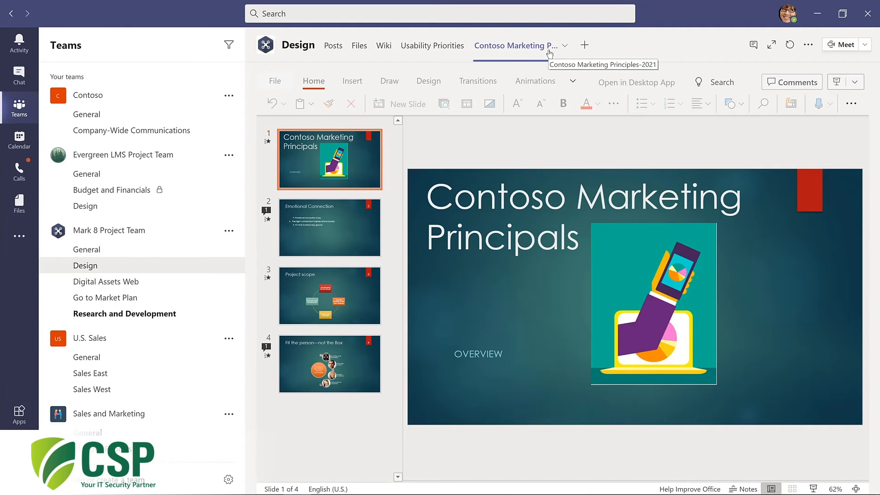
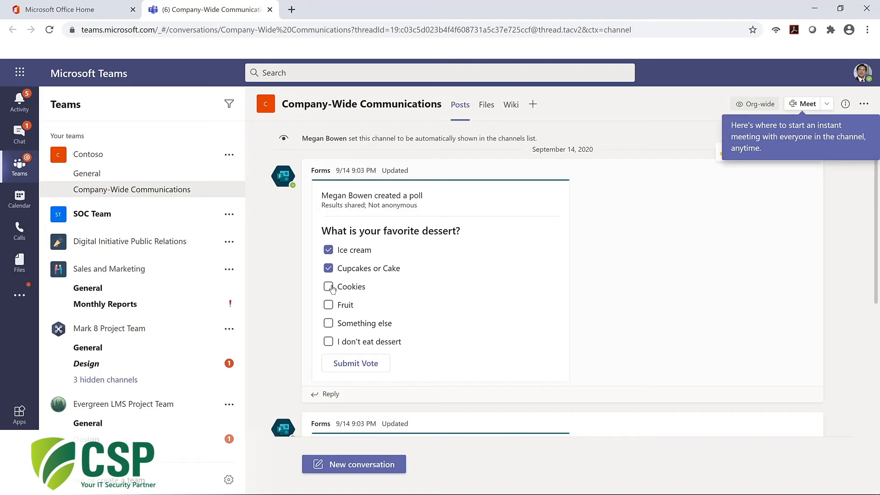
# Select Cookies as an additional answer in the favorite dessert poll and submit the vote
pyautogui.click(329, 287)
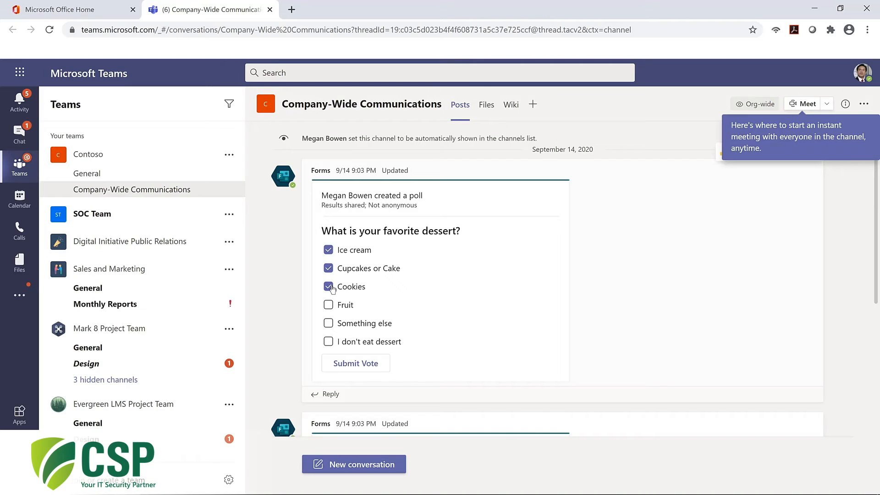
pyautogui.click(357, 365)
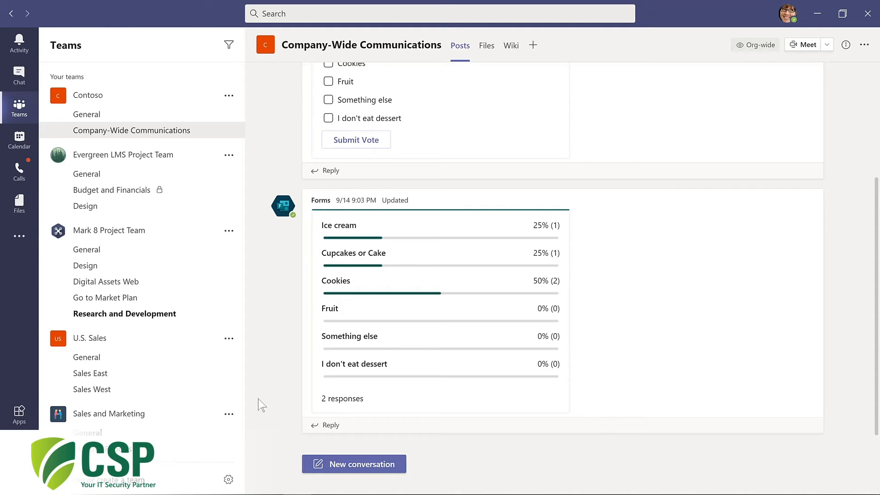
# Start a Forms poll in the Company-Wide Communications channel with the question "How much do you like Microsoft Teams?"
pyautogui.click(358, 464)
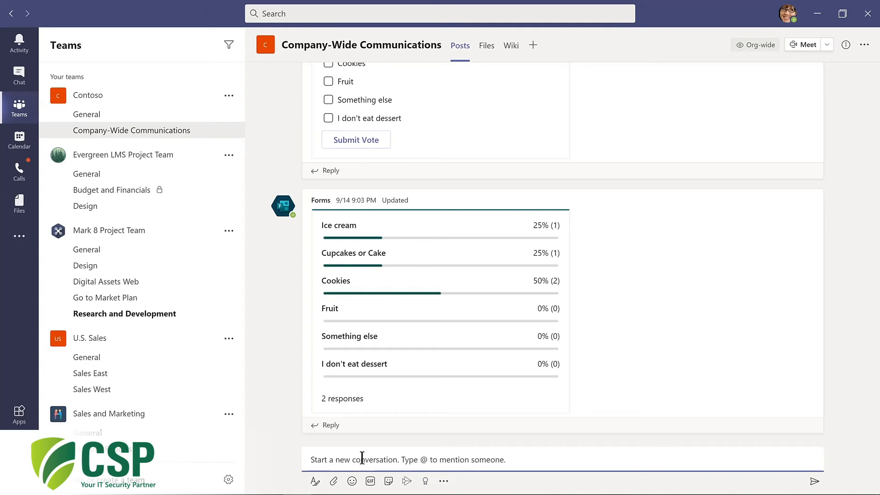
pyautogui.click(443, 482)
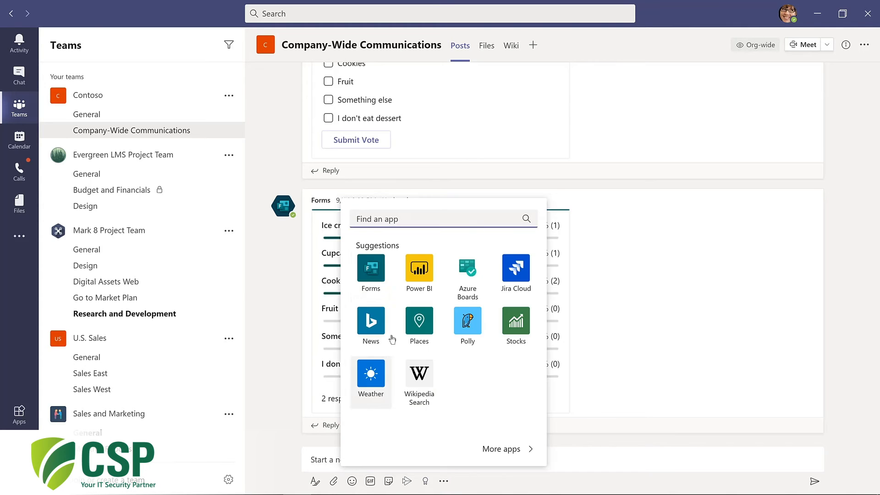
pyautogui.click(372, 271)
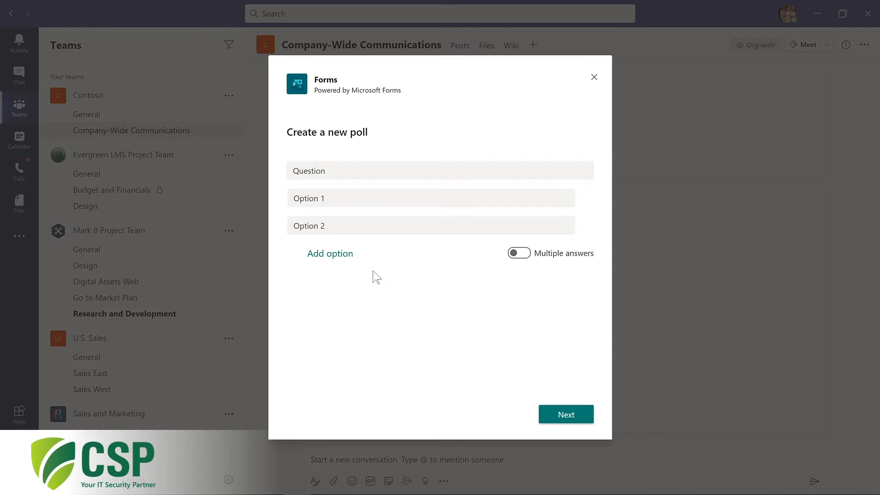
pyautogui.click(337, 170)
pyautogui.hotkey('ctrl', 'a')
pyautogui.write('Ho')
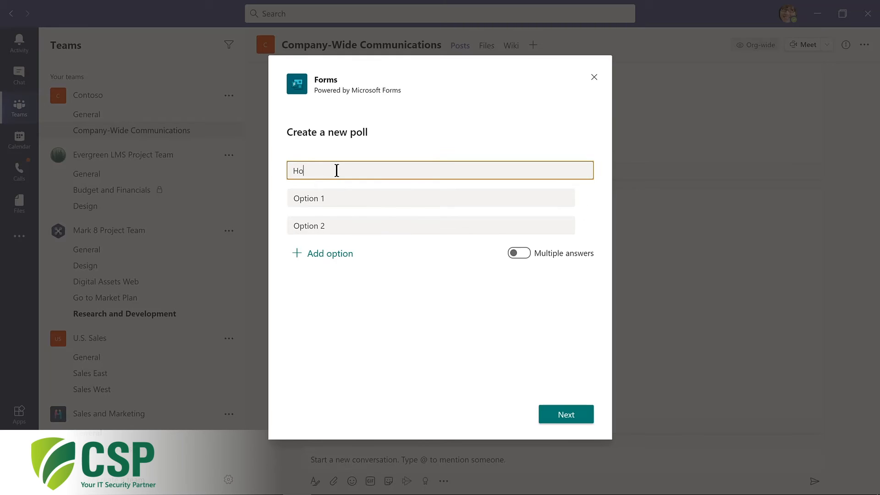
pyautogui.write('w much do you like Microsoft Teams?')
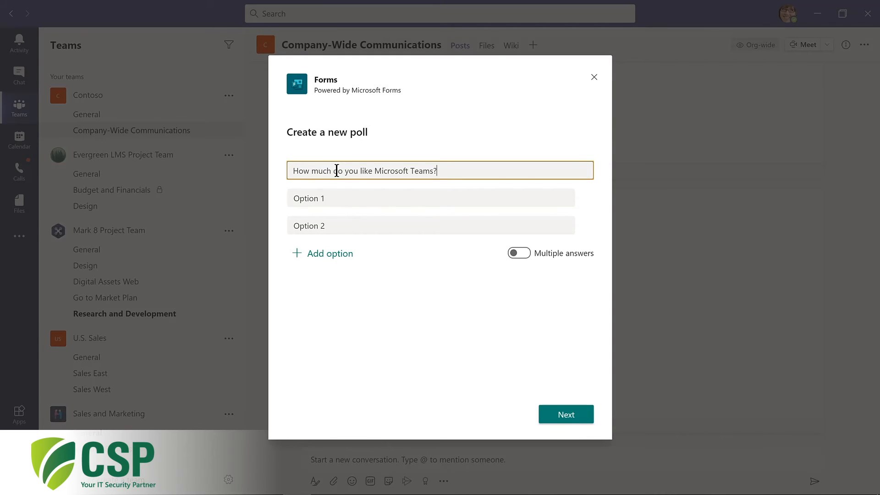
# Enter the poll's answer options "Teams is amazing!" and "Such a big time saver!" and send the poll to the channel
pyautogui.press('Tab')
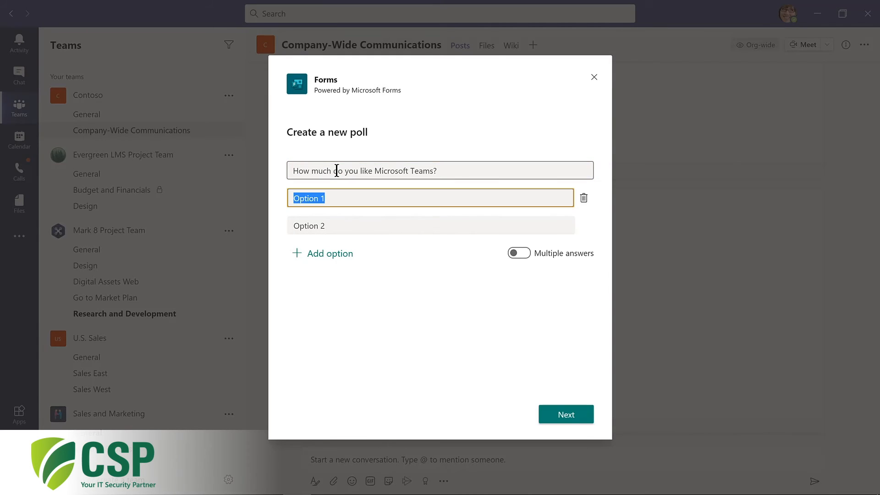
pyautogui.write('Teams is amazing!')
pyautogui.press('Tab')
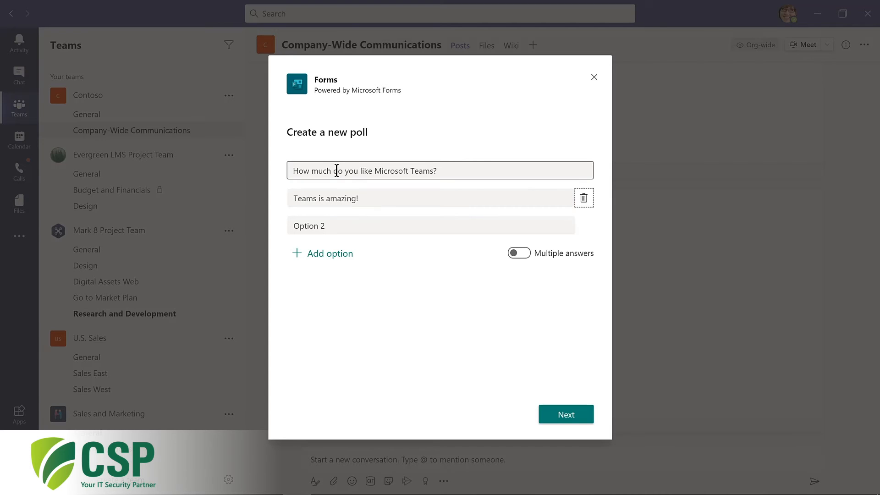
pyautogui.press('Tab')
pyautogui.write('Such a big time saver!')
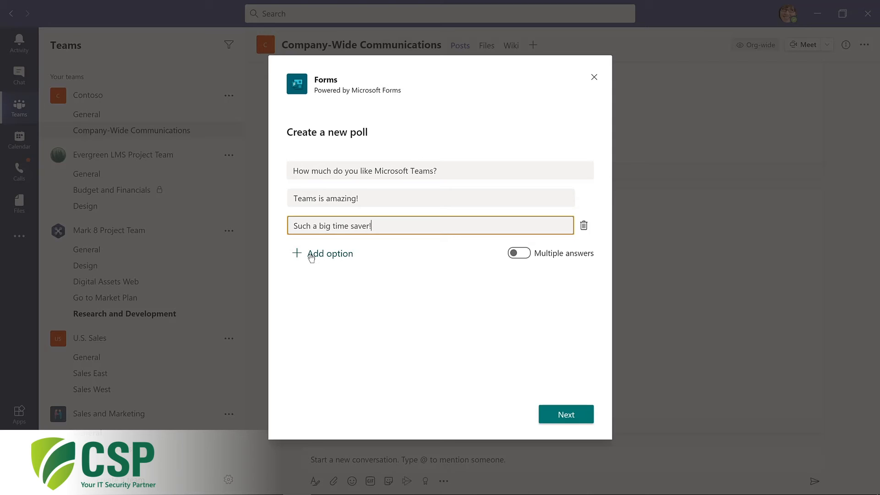
pyautogui.click(558, 416)
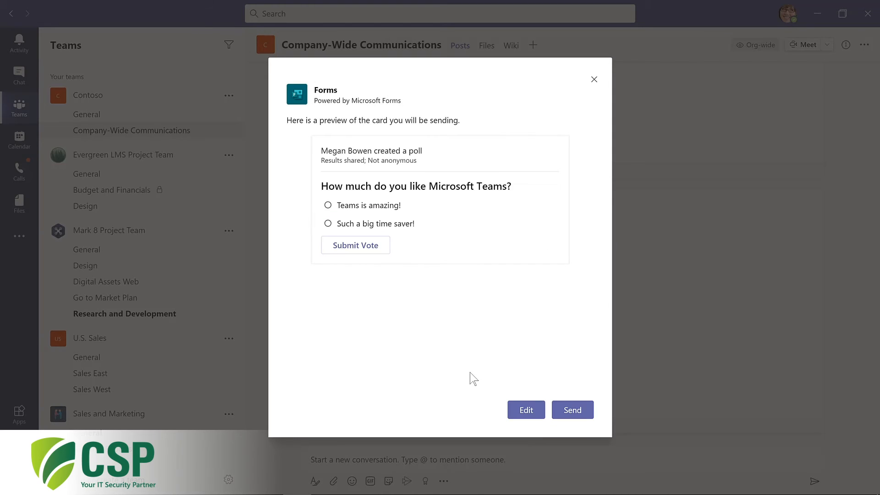
pyautogui.click(573, 414)
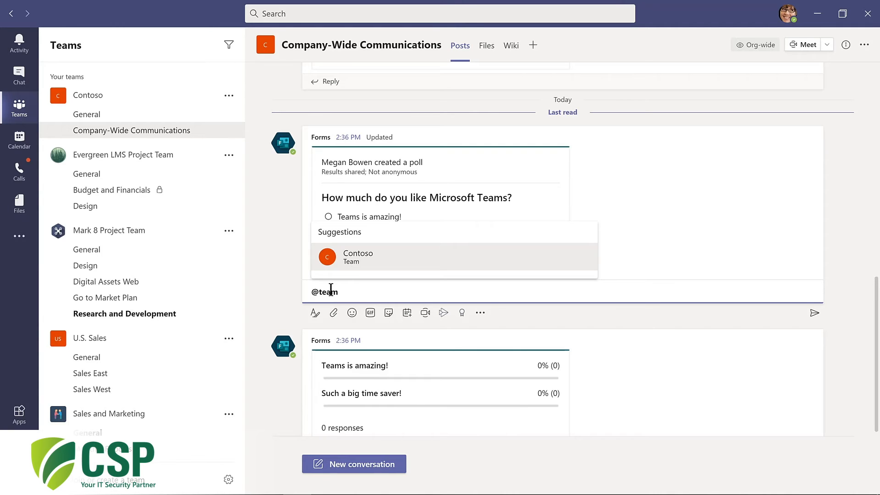
# Reply to the Microsoft Teams poll with a mention of the Contoso team and the text "Please complete this poll by Friday!"
pyautogui.press('Return')
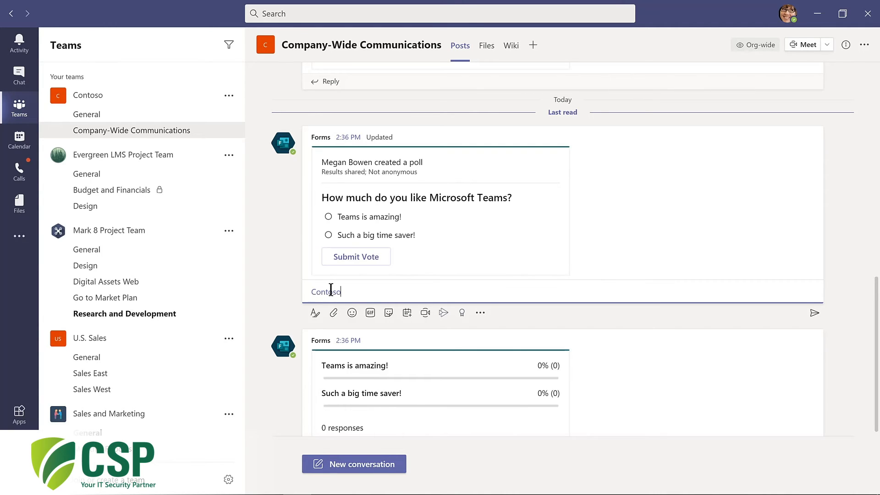
pyautogui.write('Please complete this poll by Friday!')
pyautogui.press('Return')
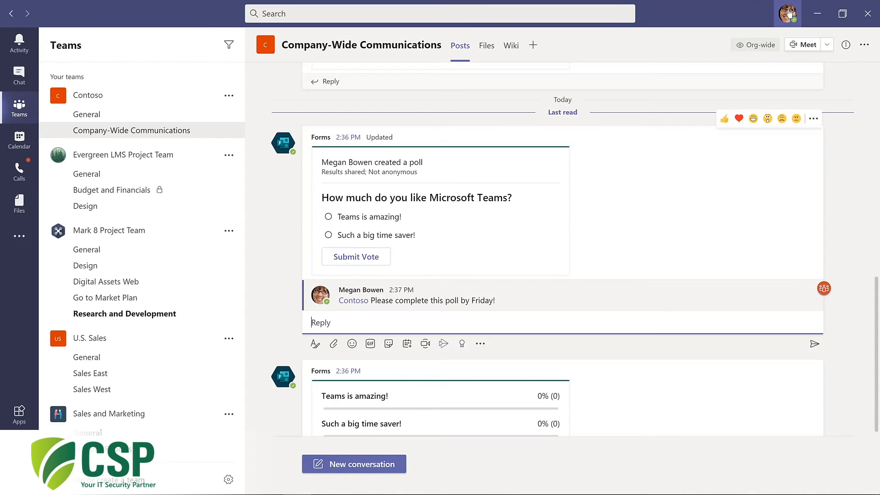
# Set the application theme to Dark in the general settings and close the settings
pyautogui.click(789, 16)
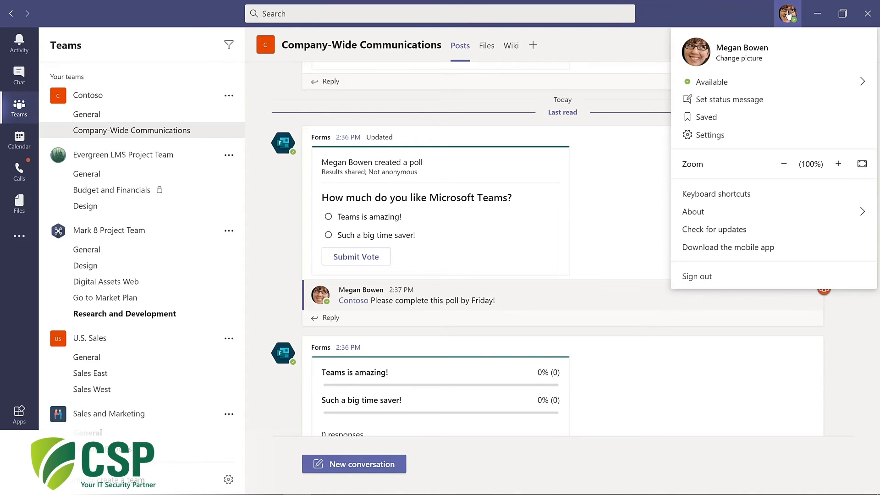
pyautogui.click(713, 138)
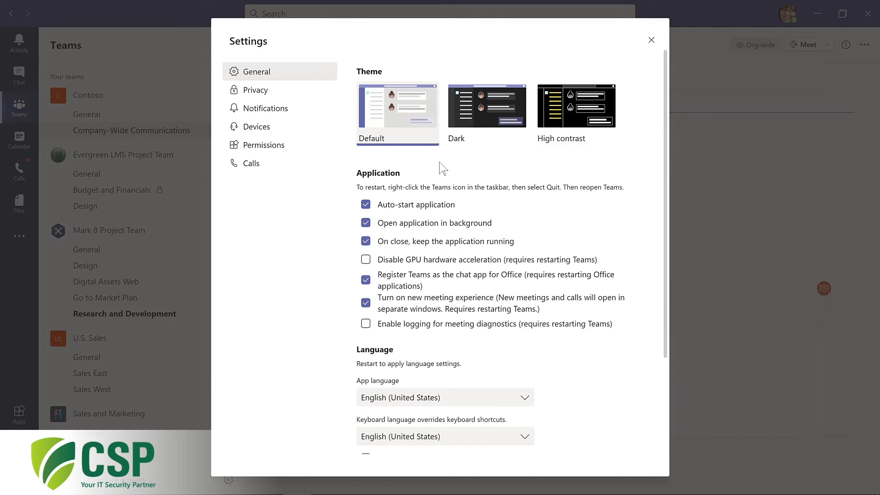
pyautogui.click(487, 108)
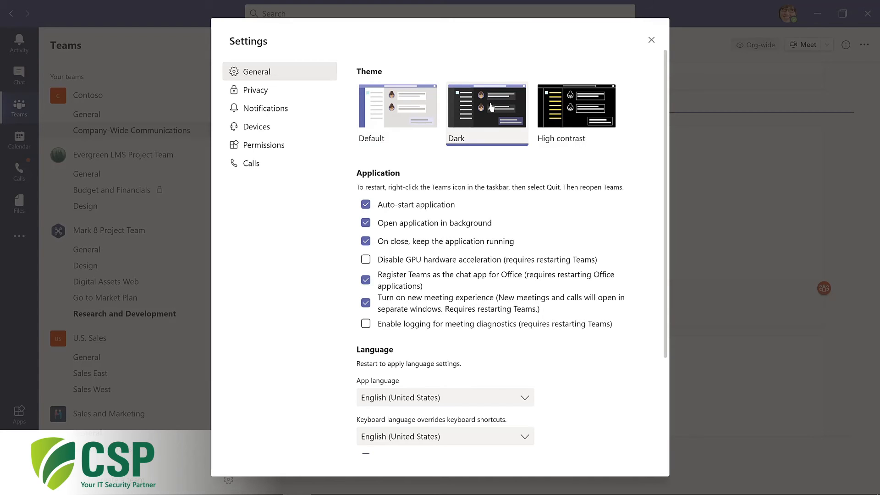
pyautogui.click(652, 40)
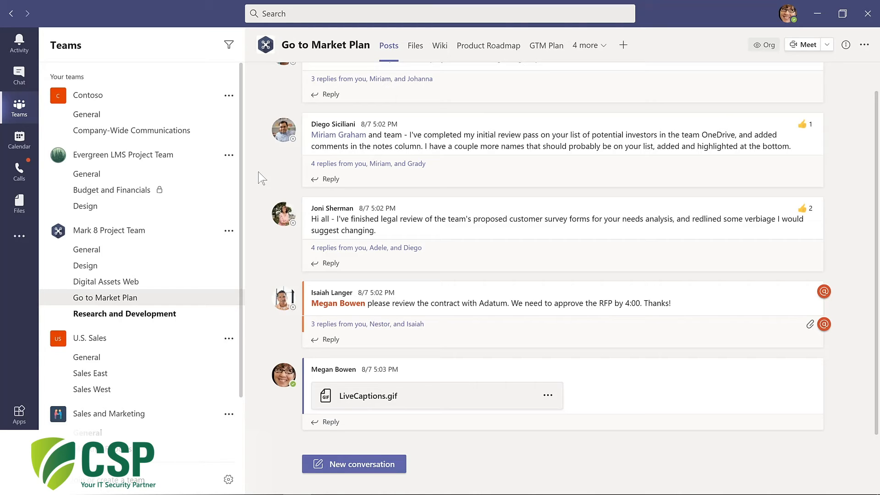
# Save the posts about the potential investors list and the legal review of survey forms in the Go to Market Plan channel
pyautogui.moveTo(629, 134)
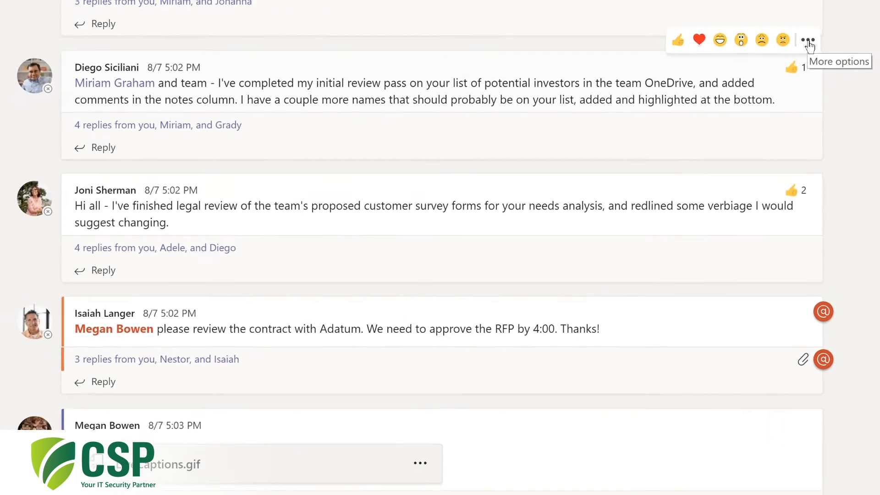
pyautogui.click(814, 107)
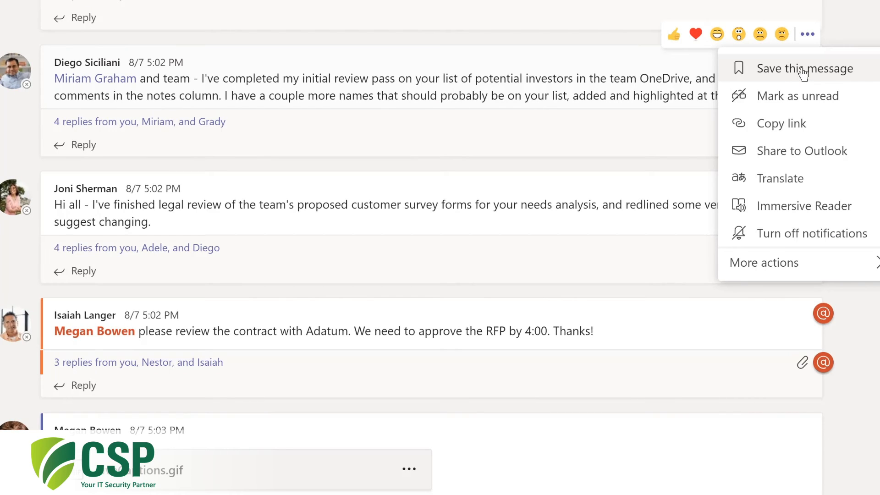
pyautogui.click(803, 70)
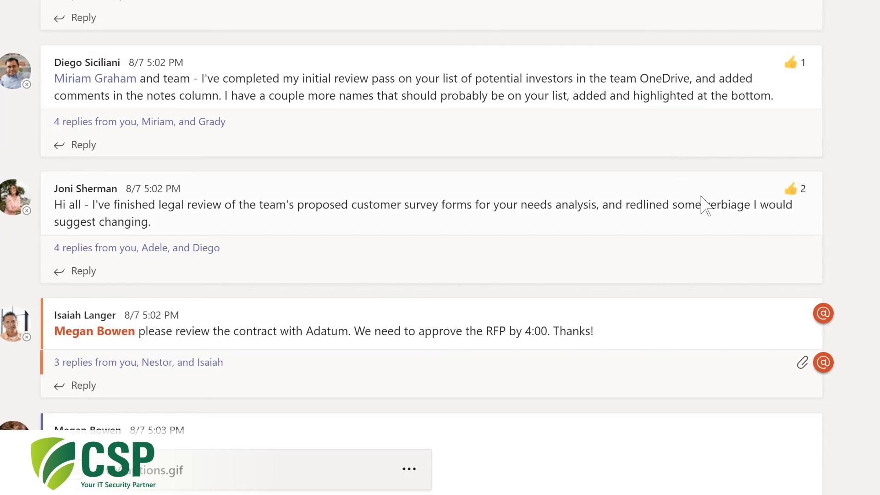
pyautogui.moveTo(704, 205)
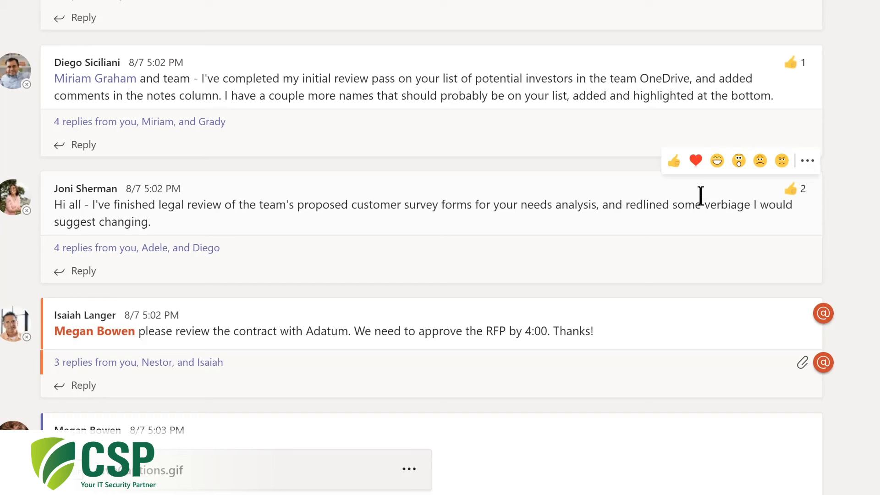
pyautogui.click(809, 162)
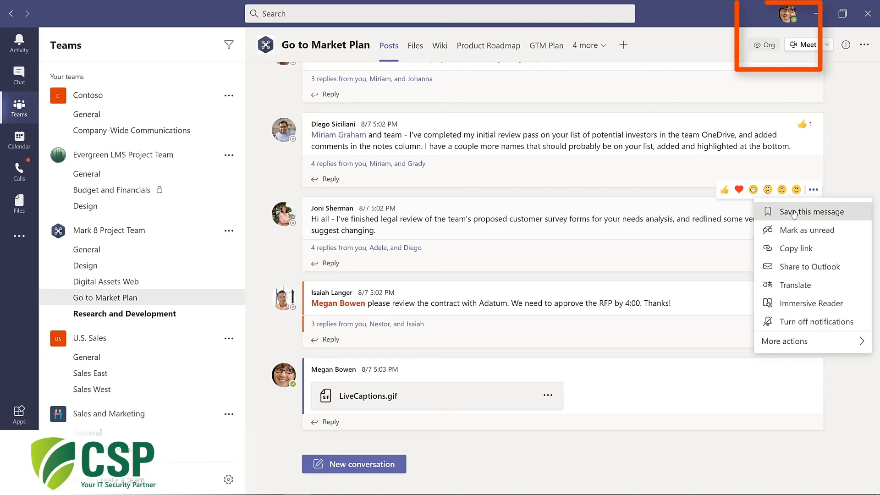
pyautogui.click(793, 212)
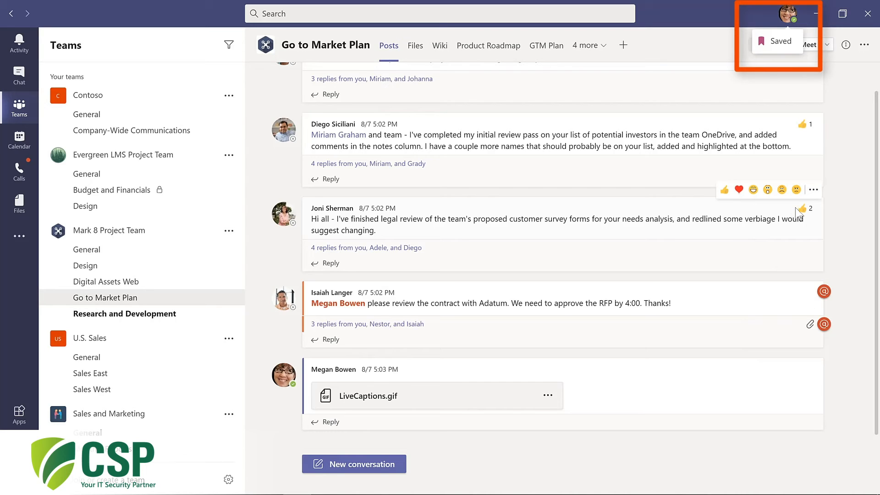
# Open the list of saved messages and view the post about potential investors in its channel
pyautogui.moveTo(796, 210)
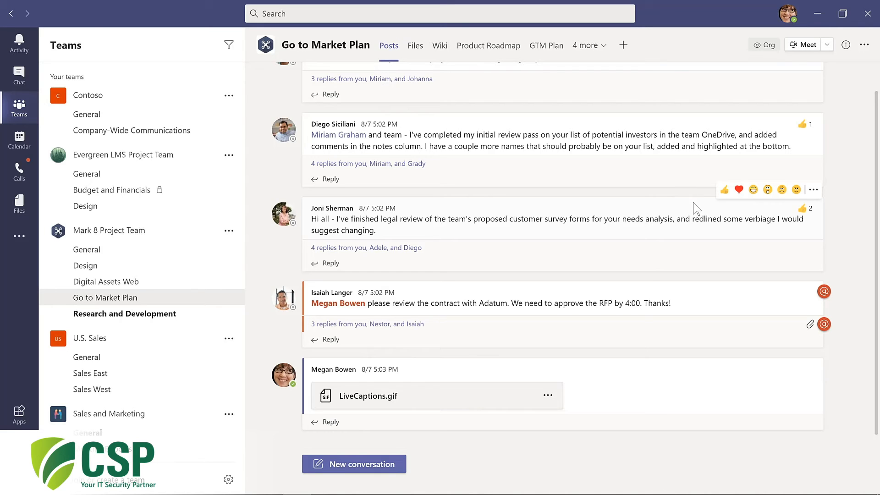
pyautogui.click(788, 13)
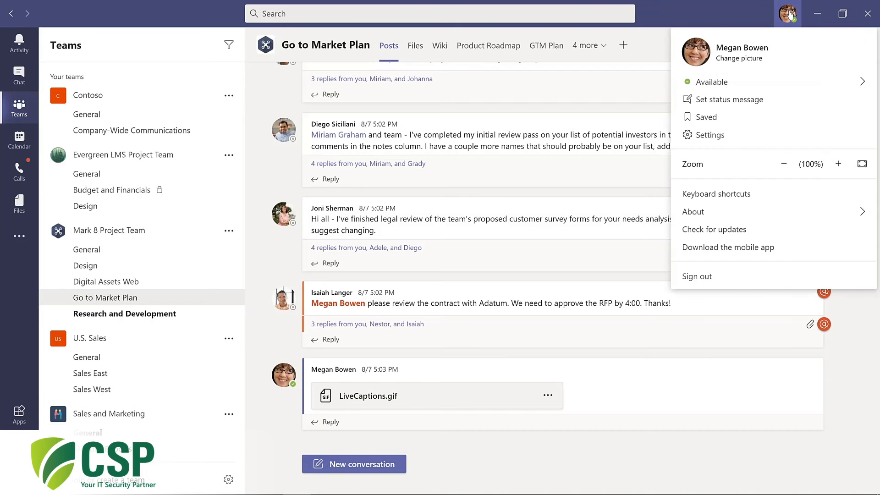
pyautogui.click(706, 117)
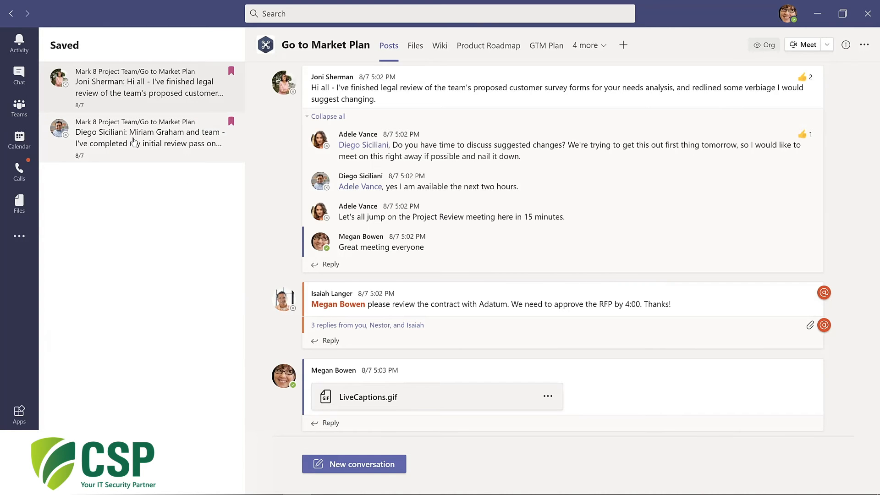
pyautogui.click(202, 132)
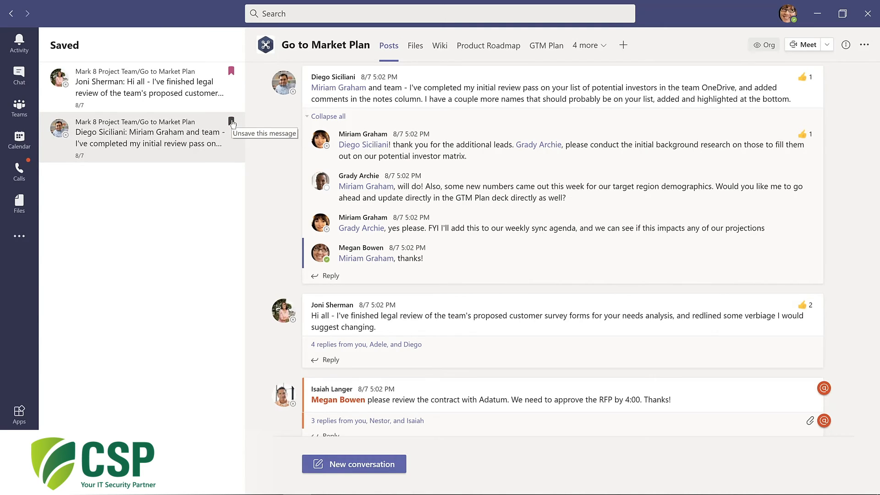
pyautogui.click(231, 122)
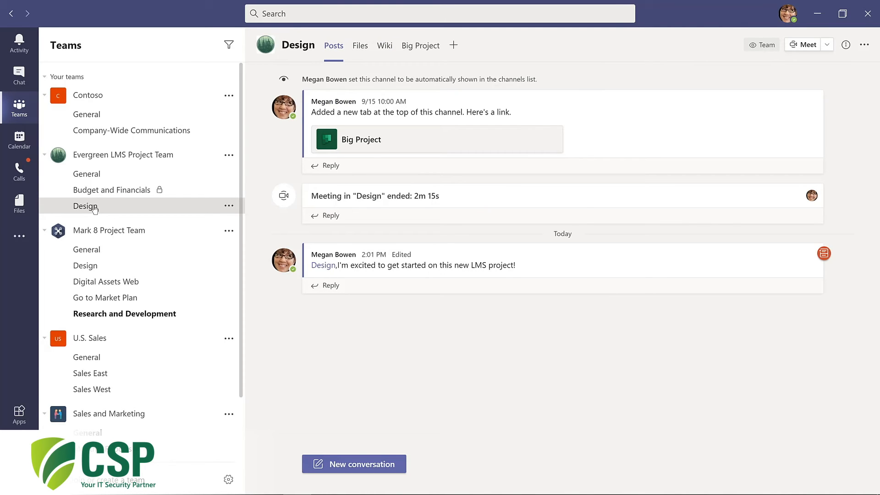
# Reopen the saved messages with the /saved command and unsave the post about potential investors
pyautogui.click(310, 12)
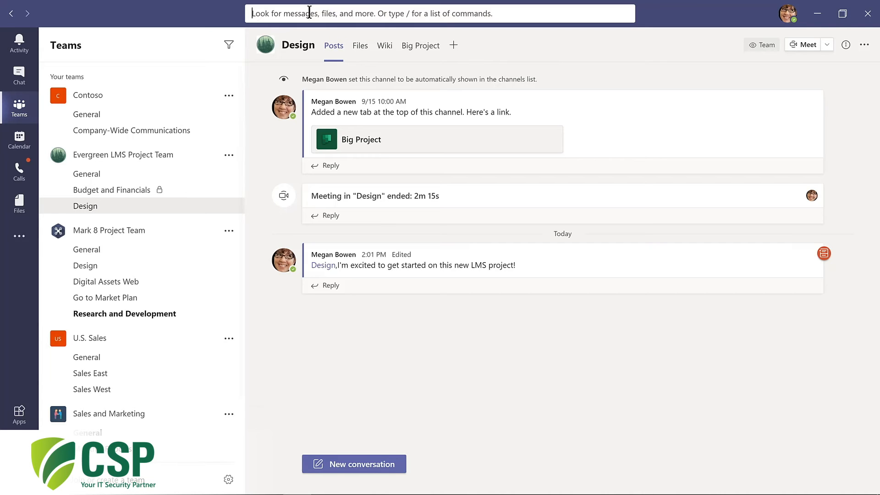
pyautogui.write('/saved')
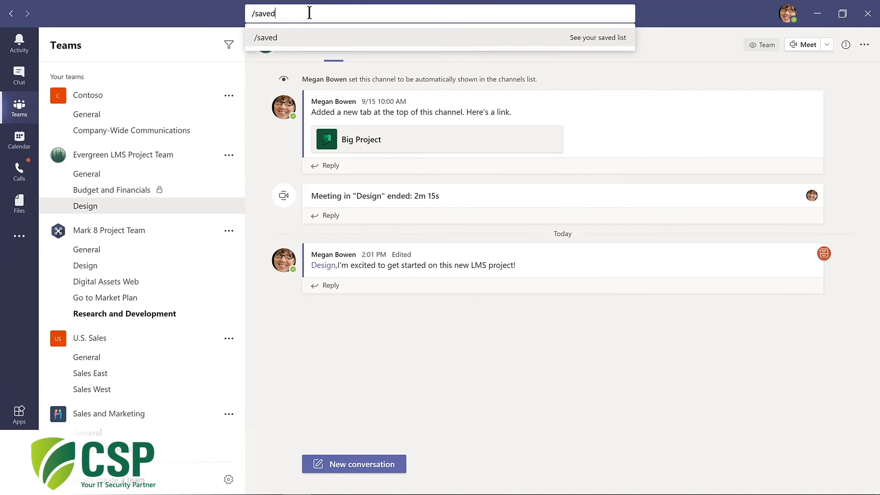
pyautogui.press('Return')
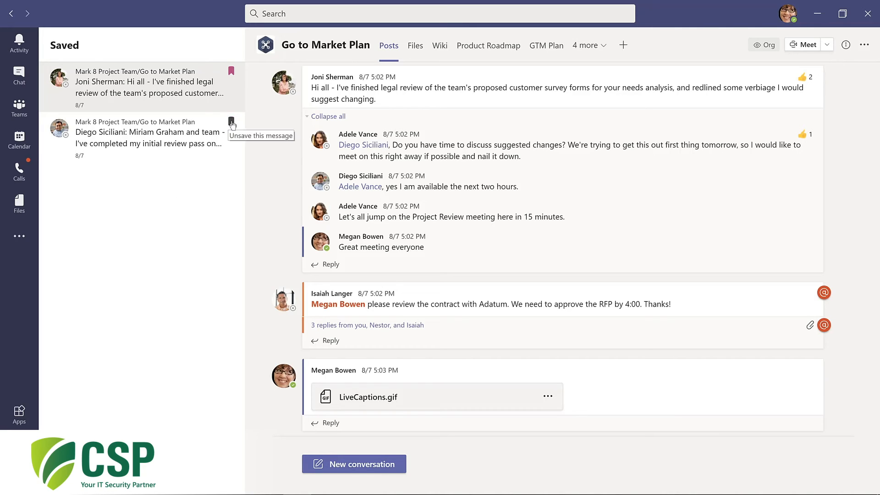
pyautogui.click(231, 122)
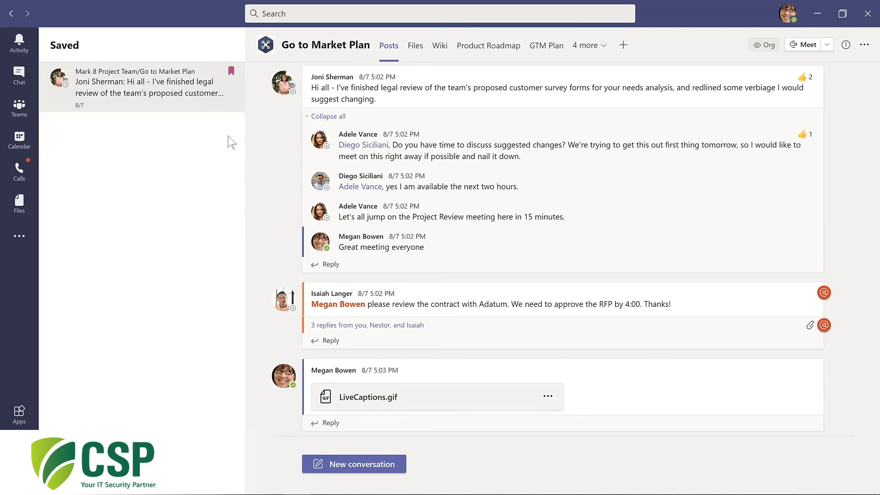
# Return to the teams list, save the Adatum contract review post in the Go to Market Plan channel, and unsave it again
pyautogui.click(29, 111)
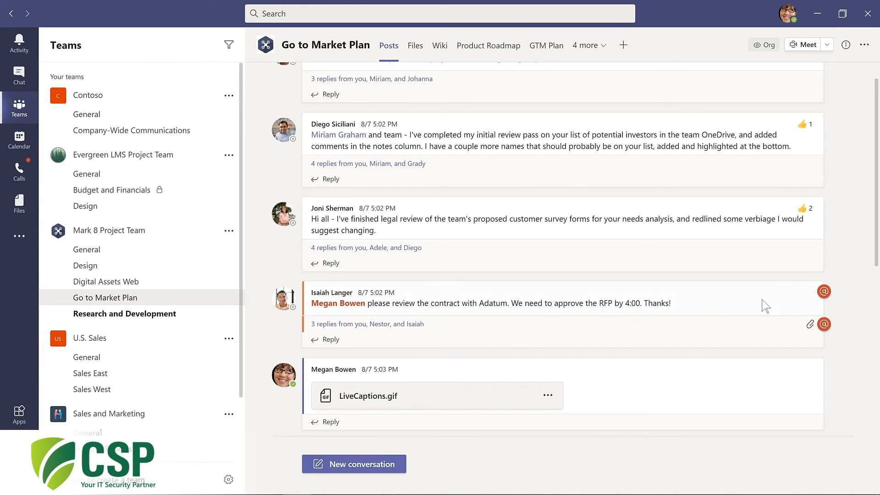
pyautogui.moveTo(762, 303)
pyautogui.click(813, 274)
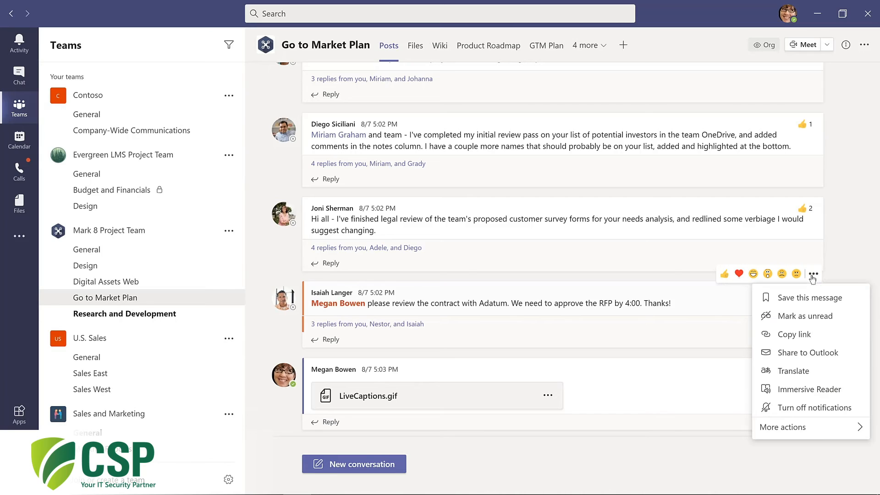
pyautogui.click(780, 298)
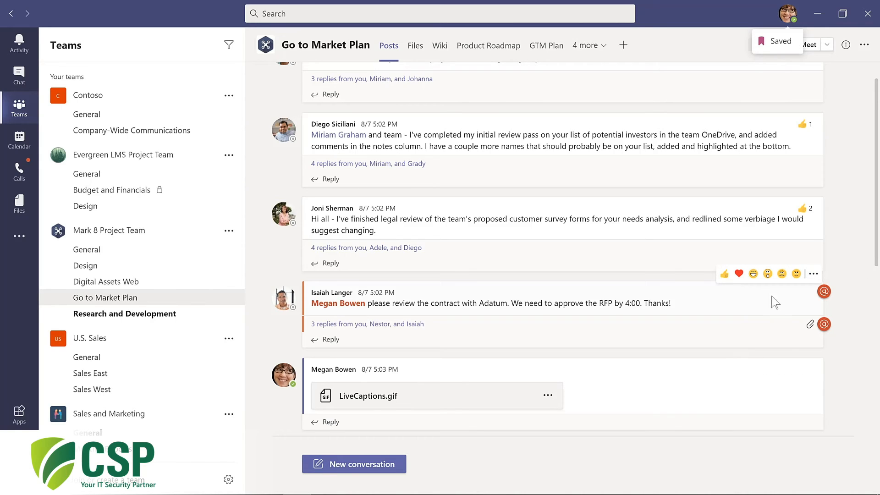
pyautogui.click(815, 275)
pyautogui.click(805, 298)
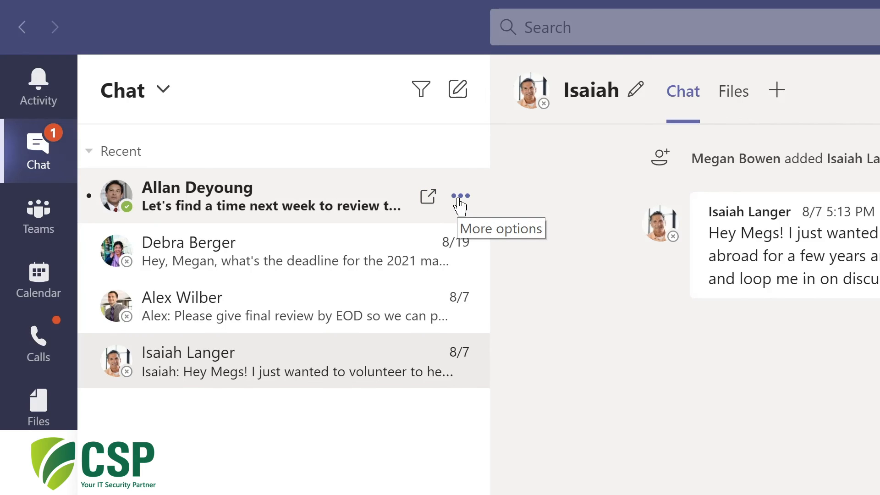
# Pin the unread chat about finding a time next week for a review
pyautogui.click(460, 207)
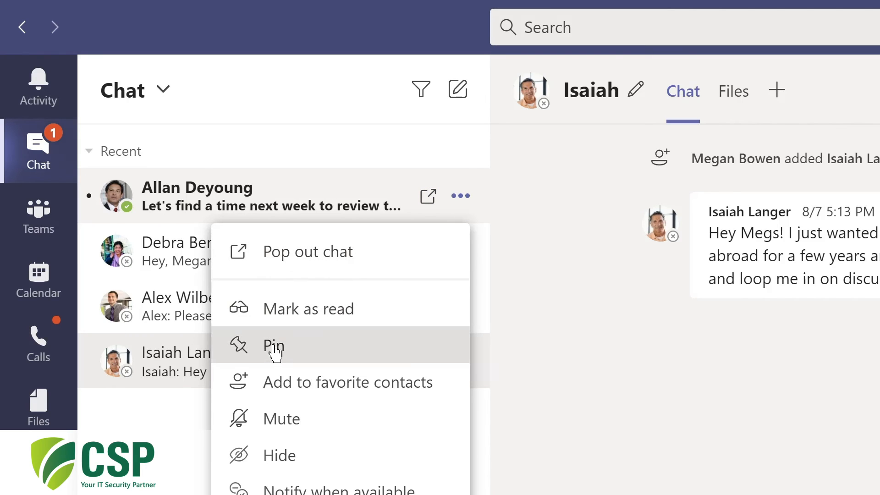
pyautogui.click(275, 353)
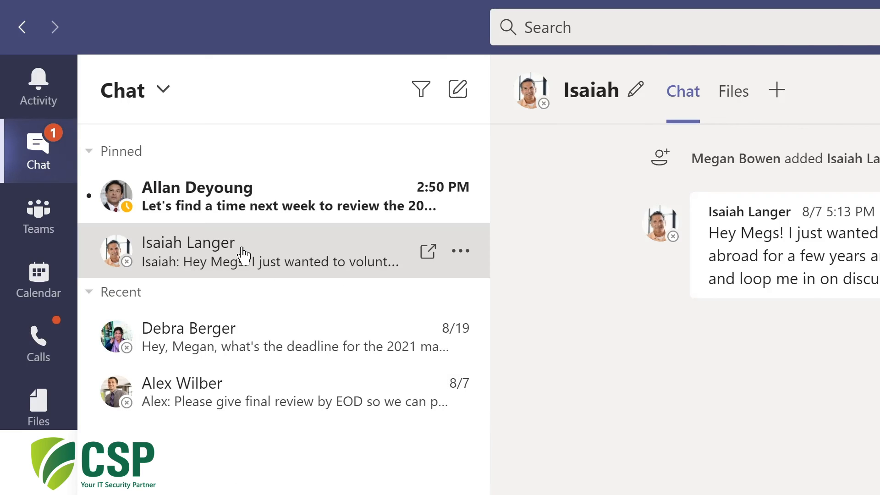
# Move the pinned chat from the colleague wanting to volunteer above the other pinned chat, and unpin it
pyautogui.moveTo(240, 220); pyautogui.dragTo(245, 173)
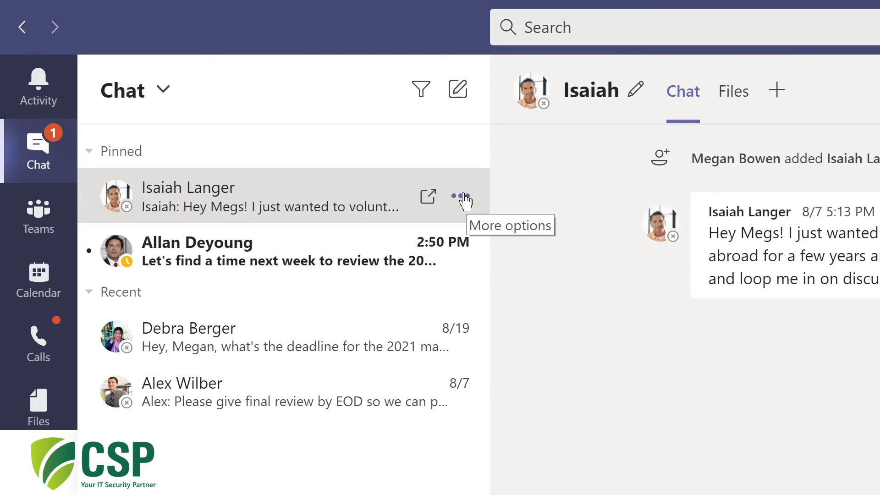
pyautogui.click(462, 196)
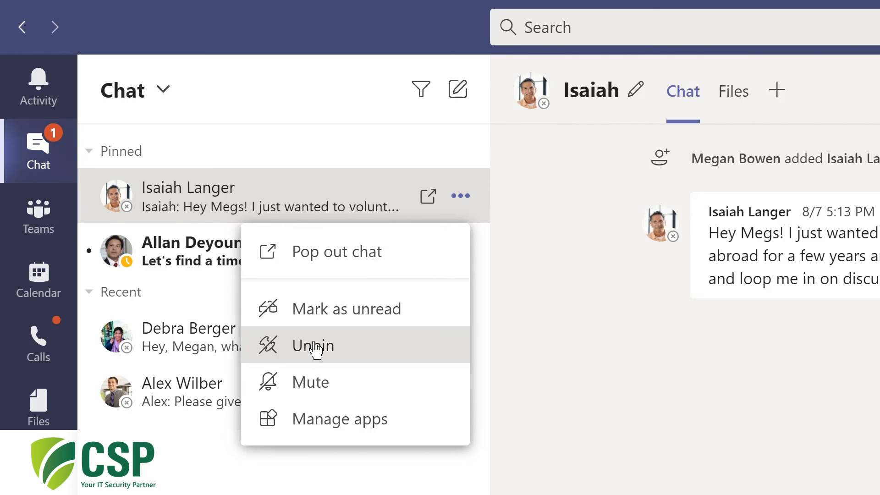
pyautogui.click(315, 347)
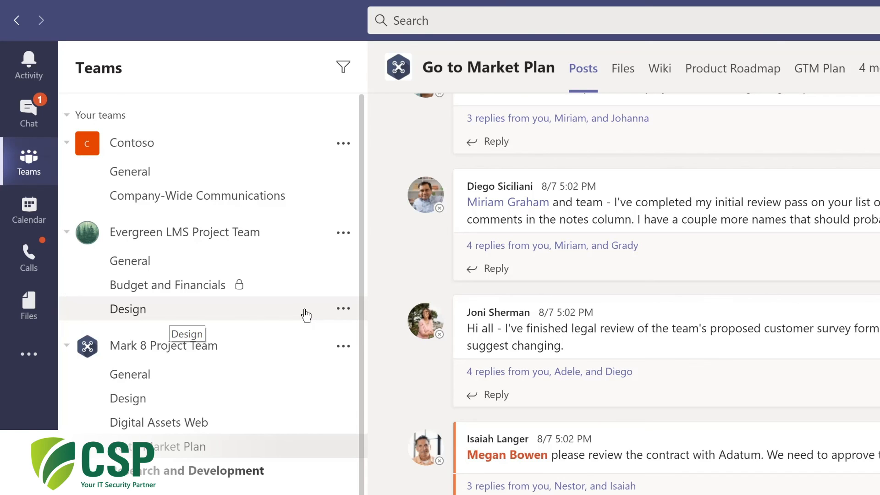
# Pin the Design channel of the Evergreen LMS Project Team
pyautogui.click(343, 310)
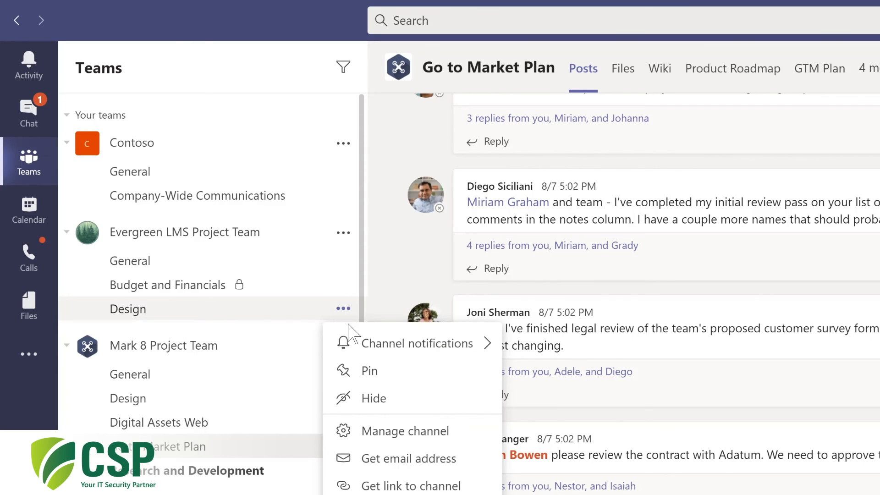
pyautogui.click(368, 375)
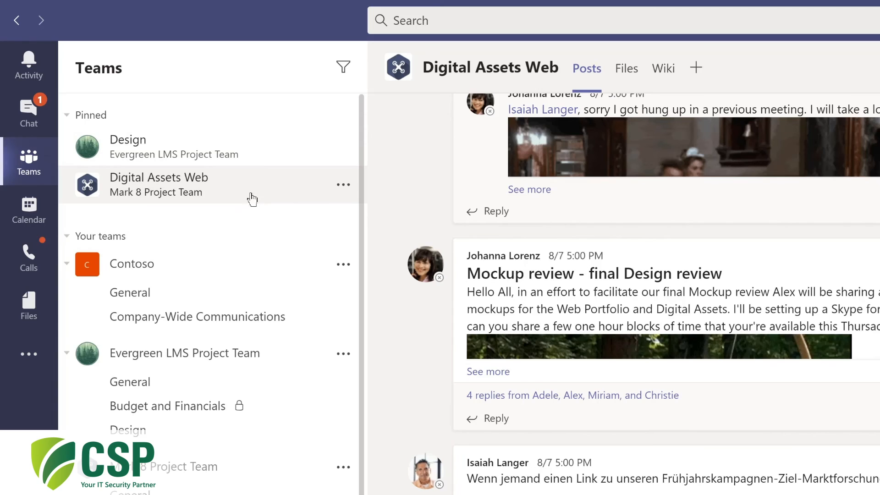
# Move the pinned Digital Assets Web channel above the pinned Design channel, and unpin Digital Assets Web
pyautogui.click(246, 196)
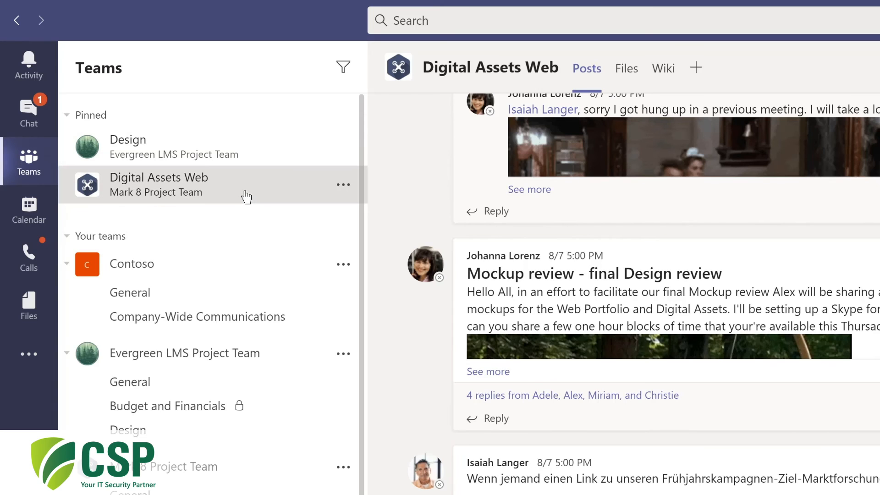
pyautogui.moveTo(247, 196); pyautogui.dragTo(246, 136)
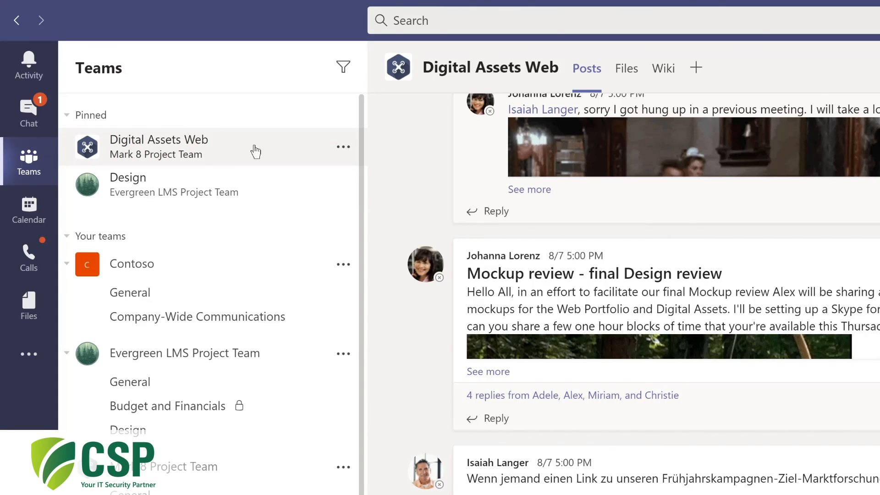
pyautogui.click(343, 148)
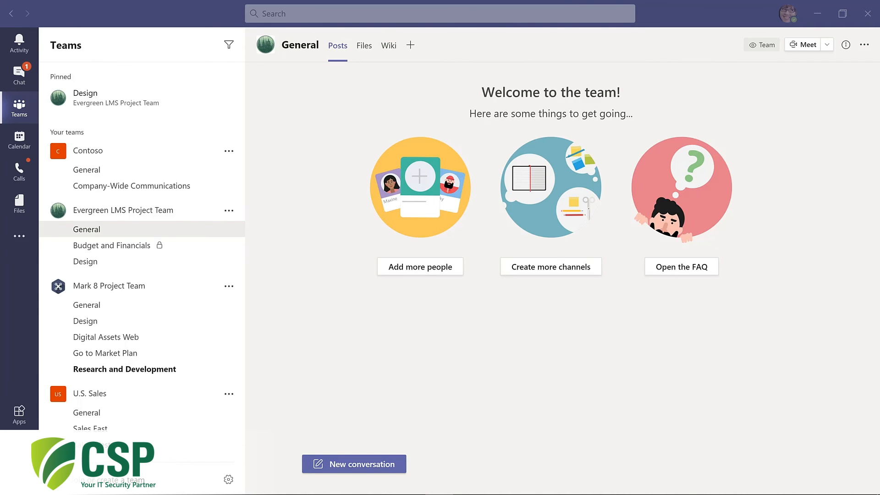
# Start a new conversation in the General channel with expanded formatting and the subject "I'm excited to start planning our new LMS!"
pyautogui.click(305, 463)
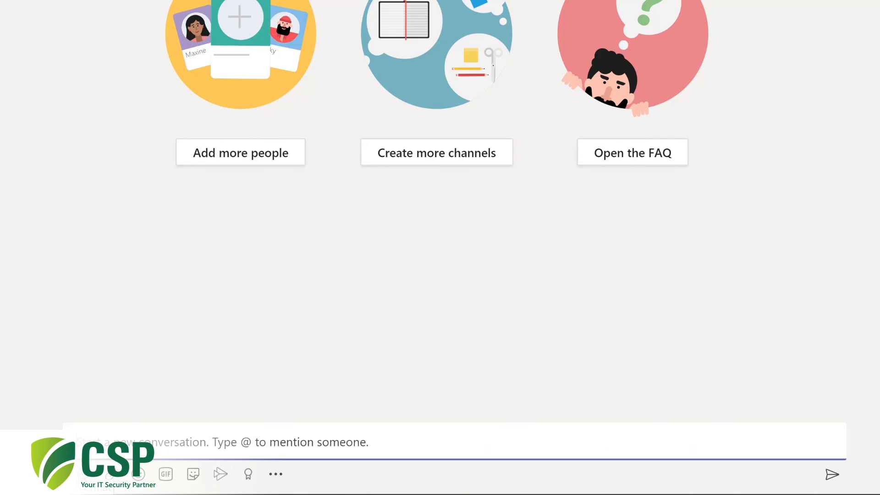
pyautogui.hotkey('ctrl', 'shift', 'x')
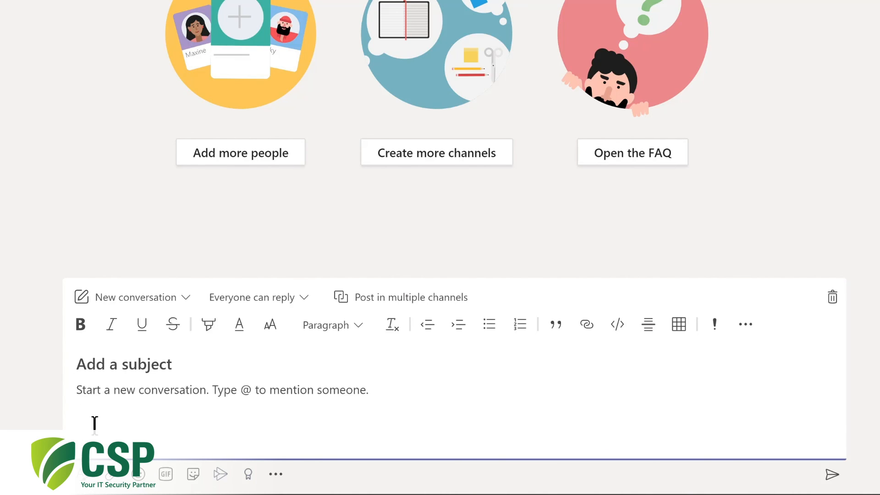
pyautogui.click(111, 365)
pyautogui.write("I'm")
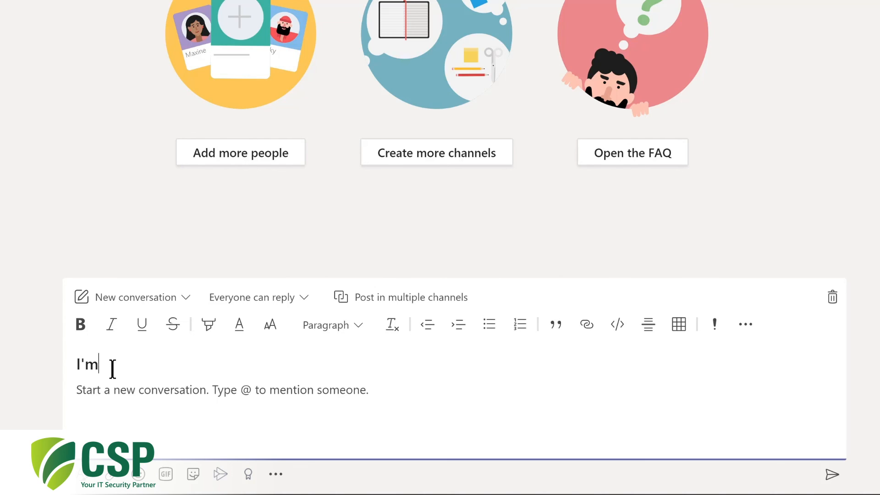
pyautogui.write(' excited to start planning our new LMS!')
pyautogui.click(132, 395)
pyautogui.write("We'll be sharing details and actions in the ")
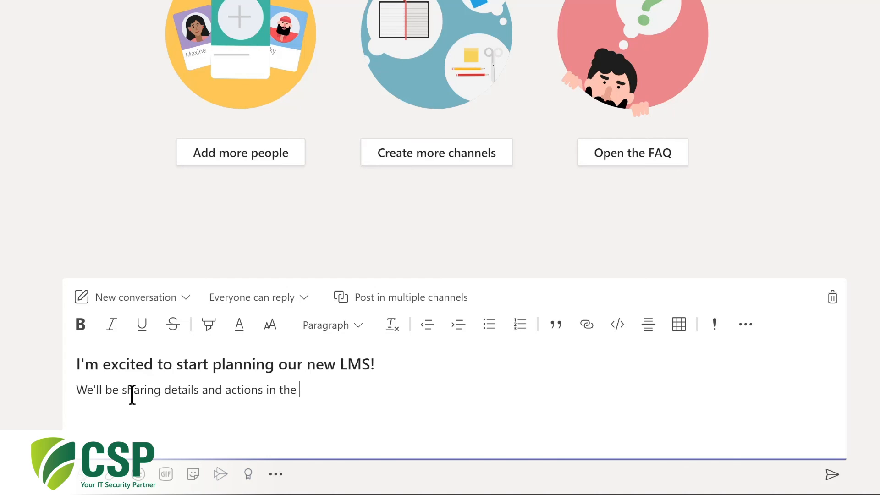
pyautogui.write('@Design')
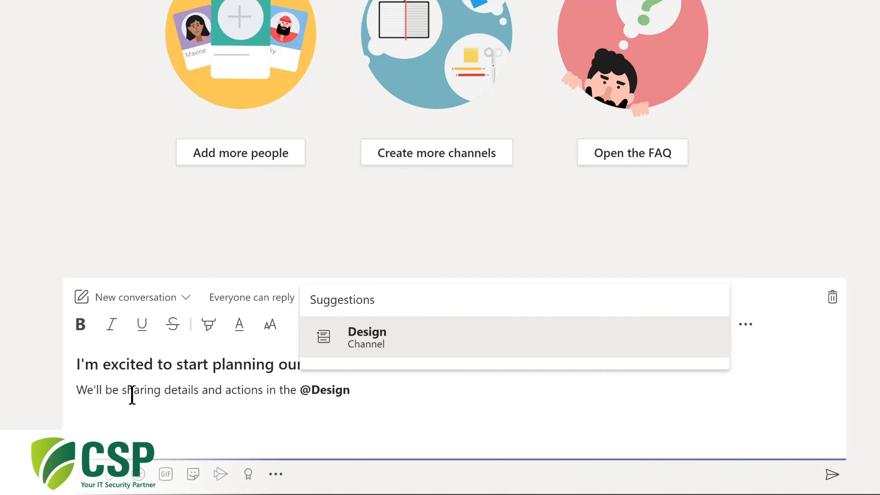
pyautogui.press('Return')
pyautogui.write('channel')
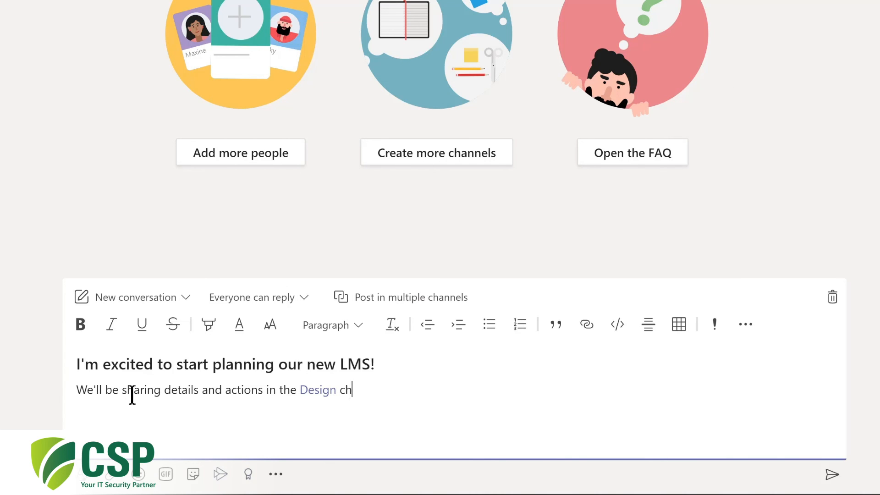
# Highlight the whole body sentence of the message in yellow
pyautogui.click(79, 366)
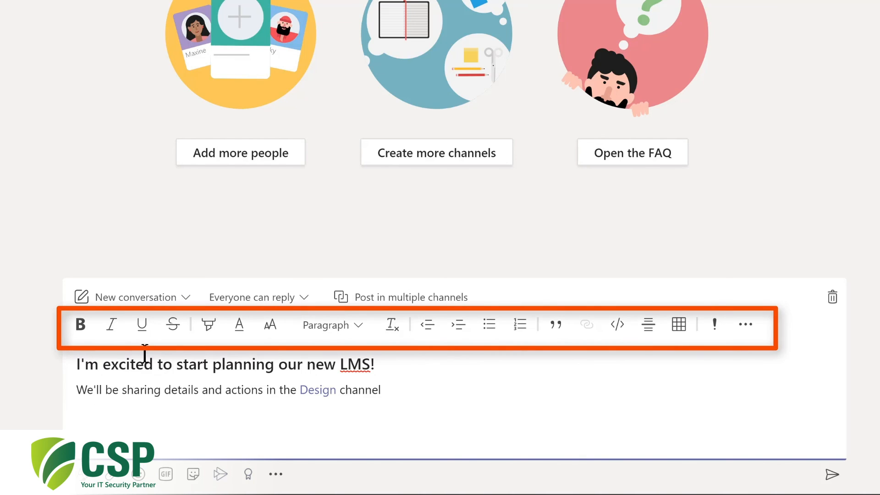
pyautogui.tripleClick(78, 388)
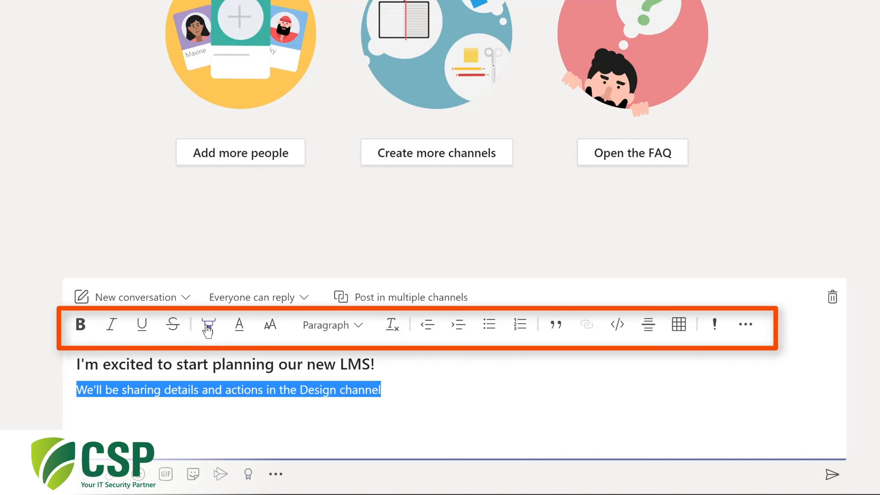
pyautogui.click(209, 325)
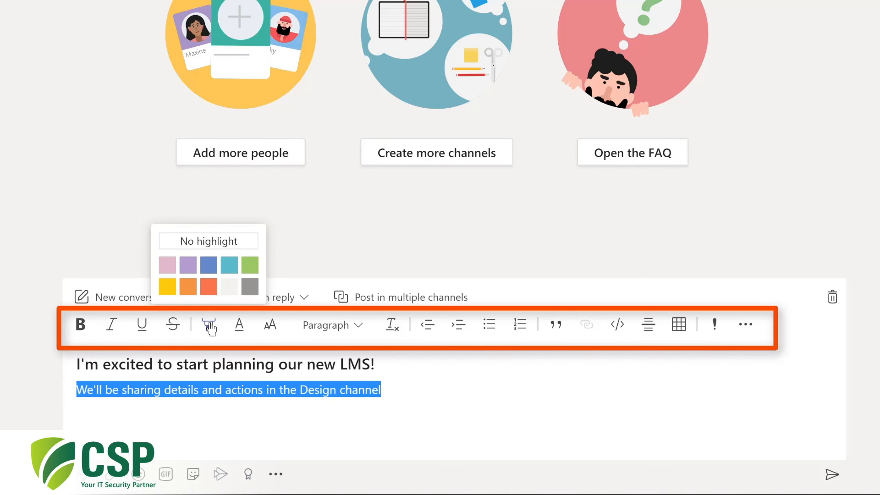
pyautogui.click(167, 286)
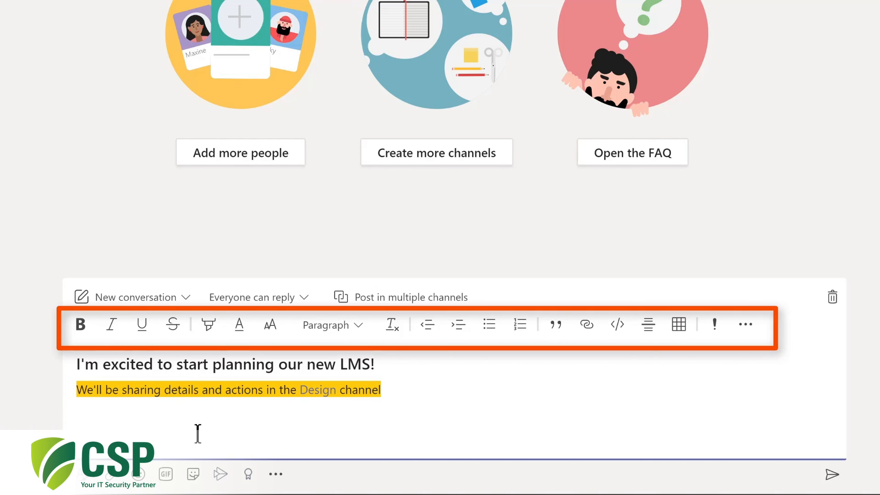
# Add a smile emoji on a new line below the sentence, and insert the cheering man GIF by searching for "yay"
pyautogui.press('Return')
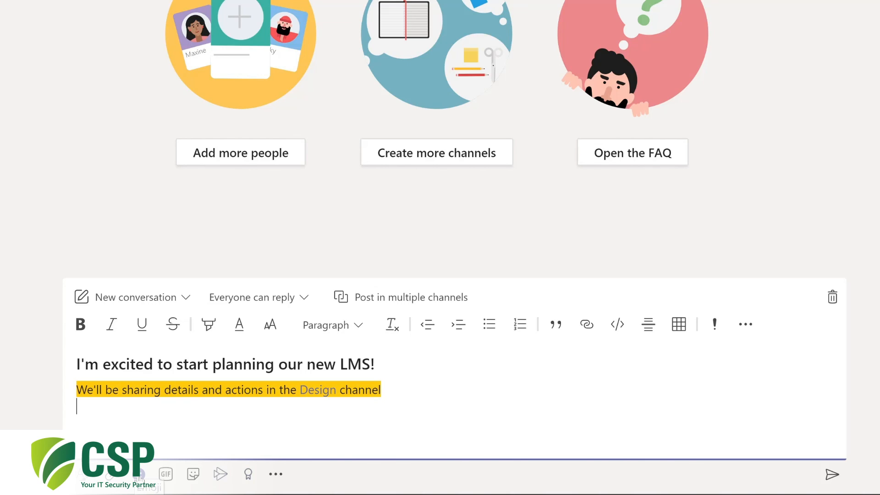
pyautogui.click(139, 474)
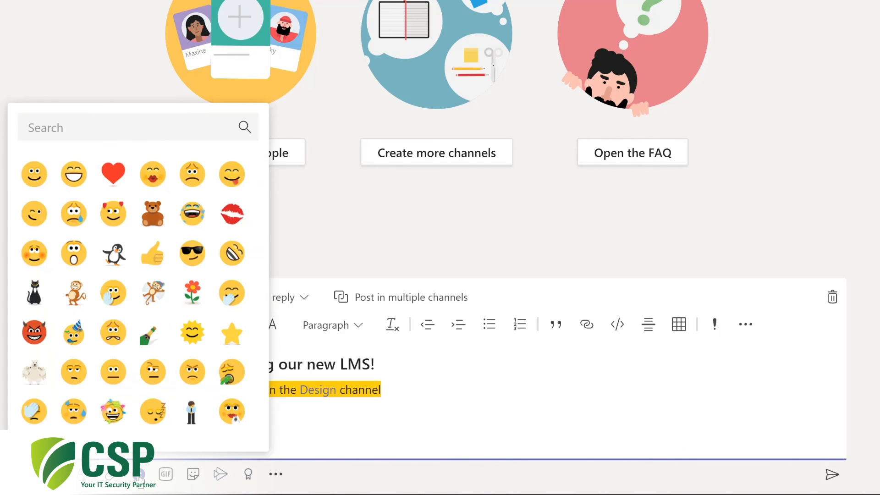
pyautogui.click(34, 175)
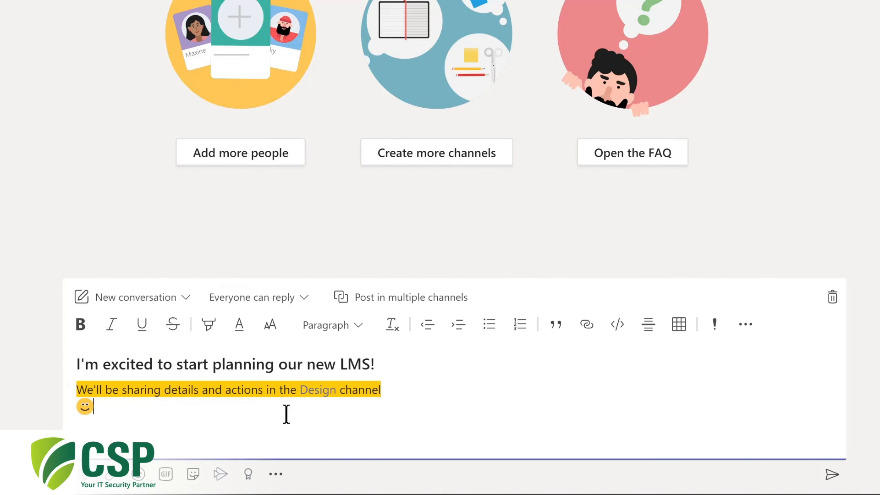
pyautogui.click(166, 476)
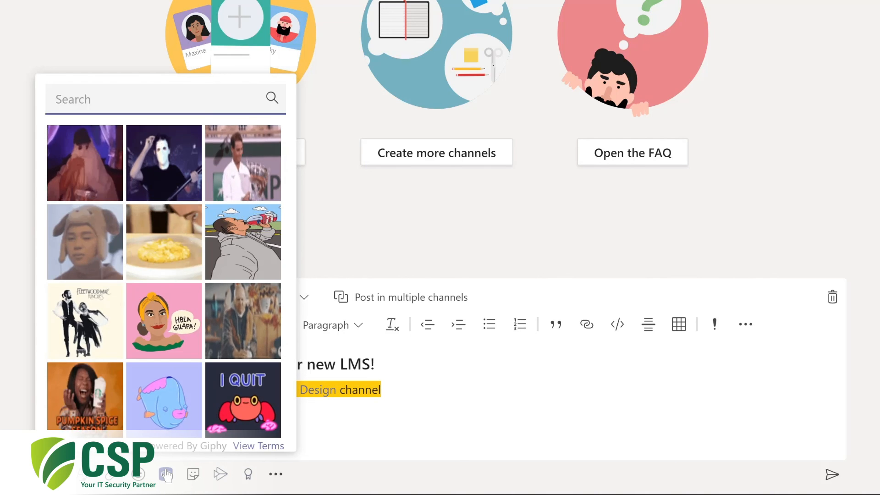
pyautogui.write('yay')
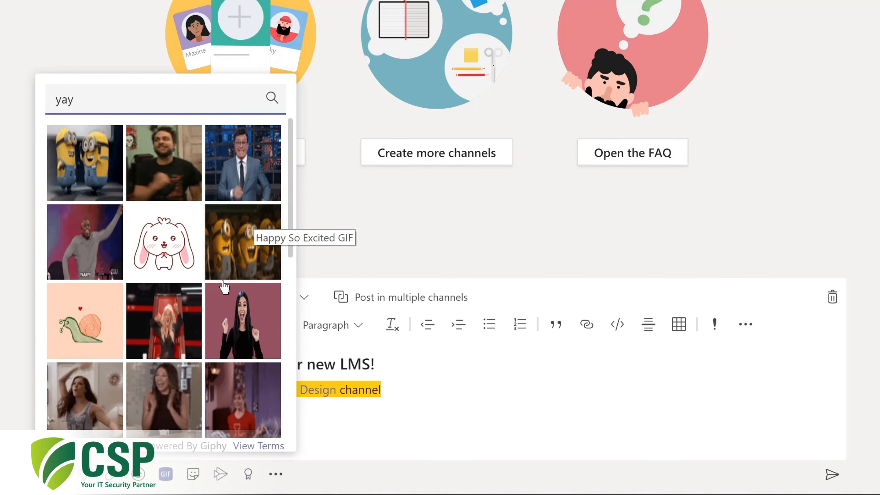
pyautogui.click(77, 251)
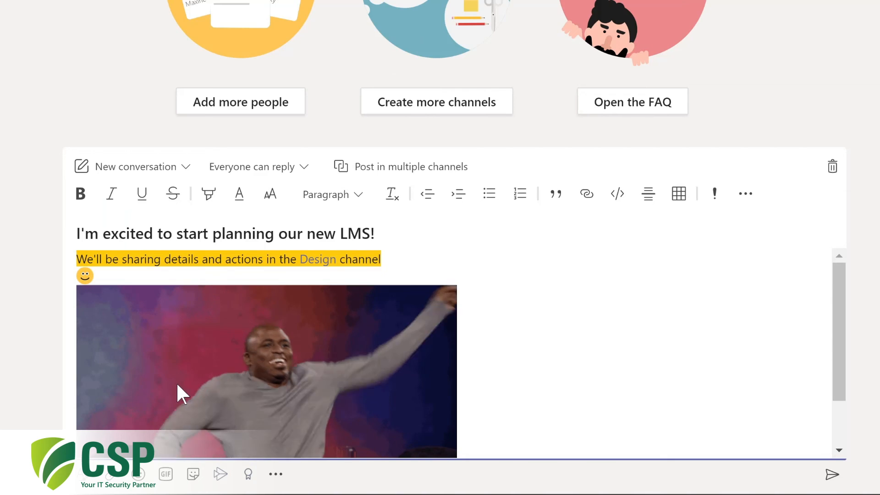
# Insert the "OH YEAH!" sticker with its caption unchanged, and post the message to the channel
pyautogui.click(194, 475)
pyautogui.click(164, 232)
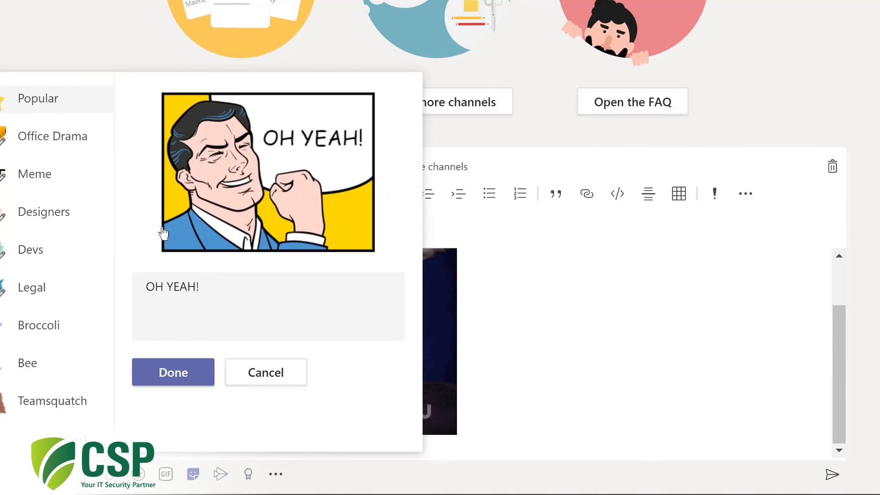
pyautogui.click(174, 372)
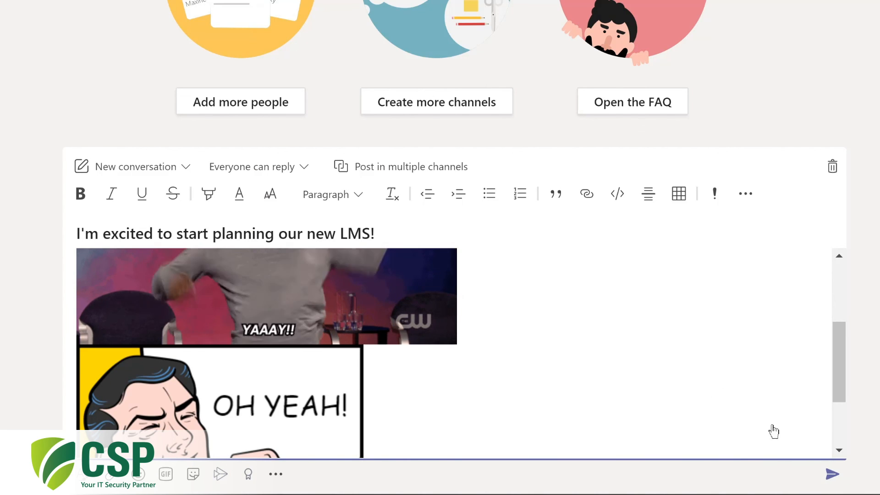
pyautogui.hotkey('ctrl', 'Return')
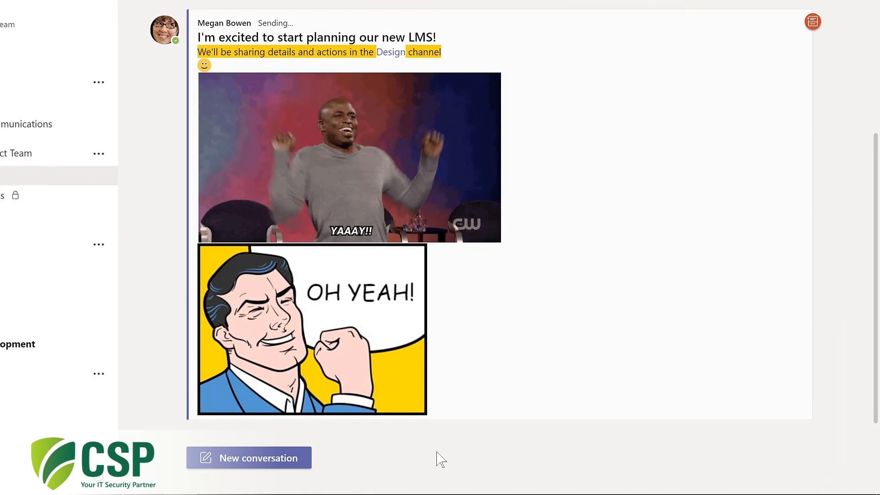